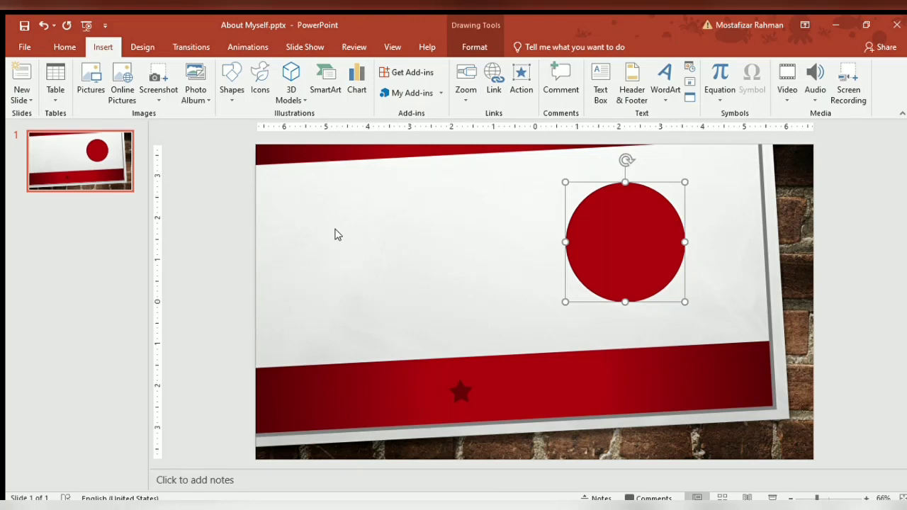
Step: Insert the man's photo from a file onto the slide
{"action": "left_click", "coordinate": [722, 257]}
{"action": "left_click", "coordinate": [625, 242]}
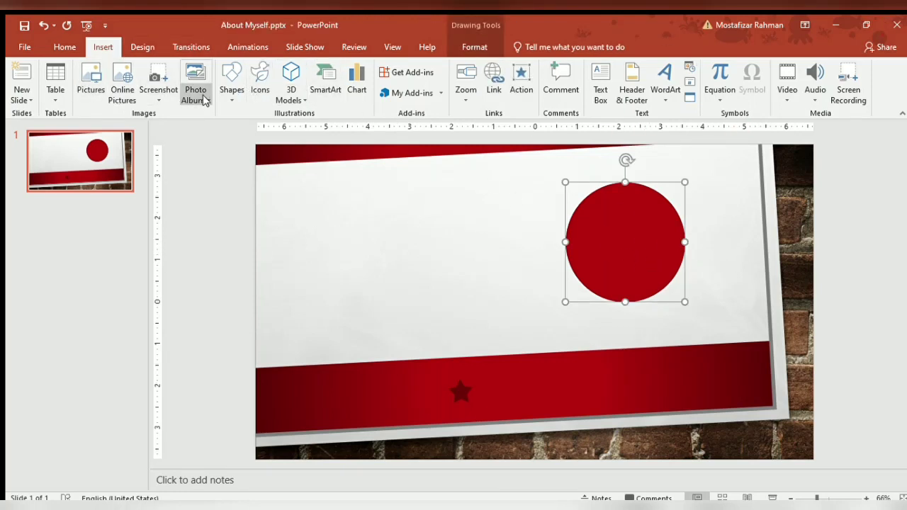
{"action": "left_click", "coordinate": [80, 92]}
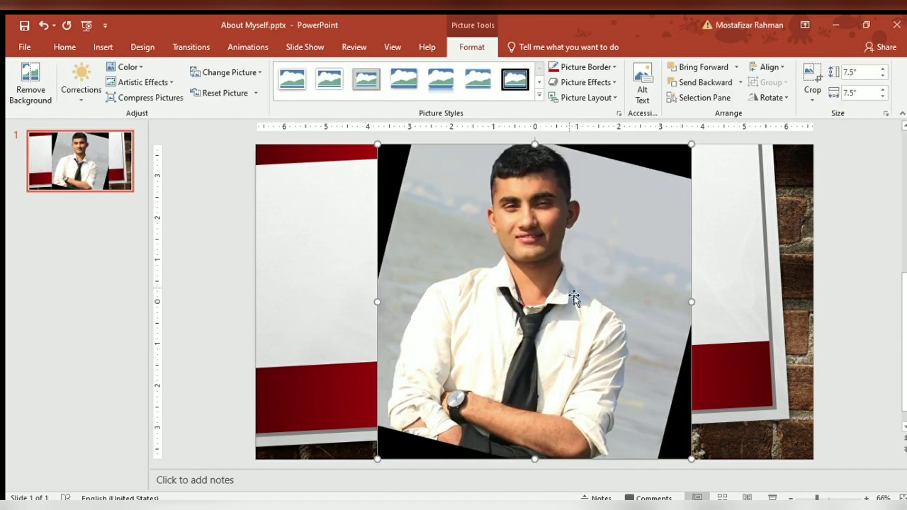
Step: Size the photo over the red circle and merge the two shapes into a circular crop
{"action": "left_click_drag", "start_coordinate": [685, 151], "coordinate": [476, 362]}
{"action": "left_click_drag", "start_coordinate": [439, 404], "coordinate": [626, 227]}
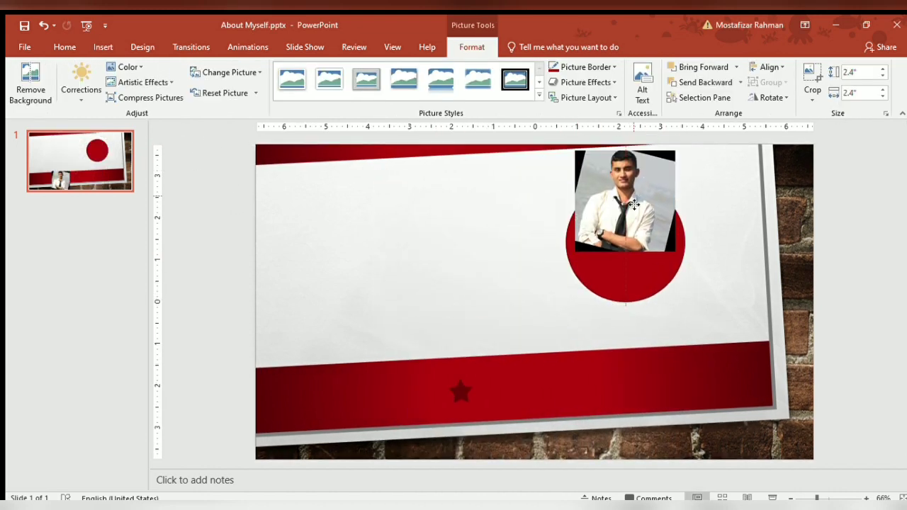
{"action": "left_click_drag", "start_coordinate": [666, 284], "coordinate": [684, 302]}
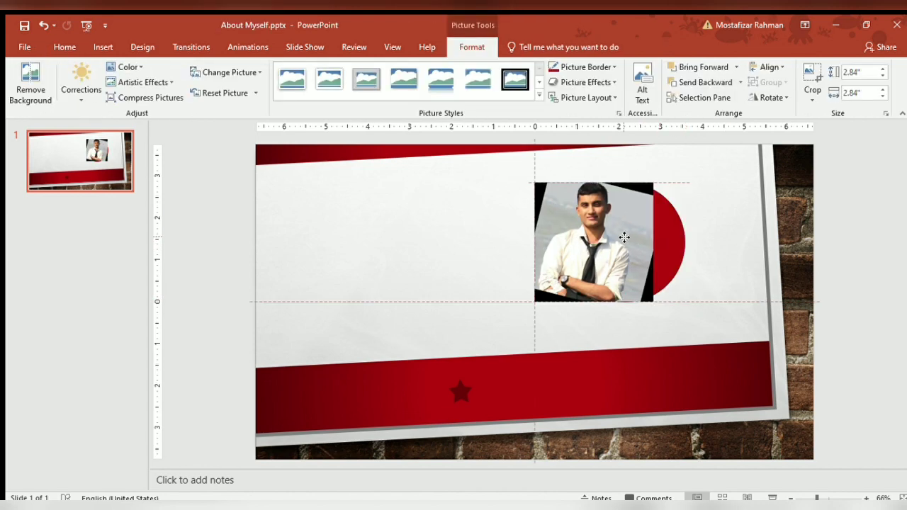
{"action": "left_click", "coordinate": [681, 241], "text": "shift"}
{"action": "left_click", "coordinate": [475, 47]}
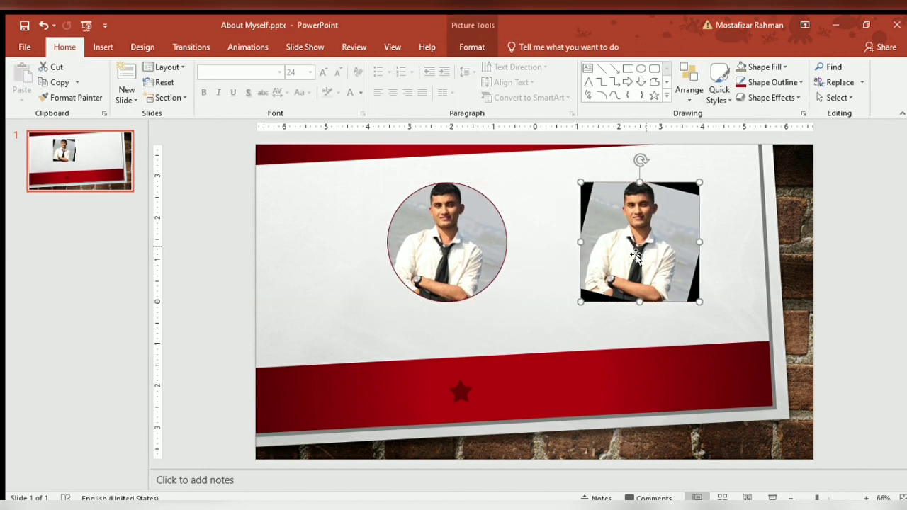
Step: Delete the rectangular photo copy and give the circular photo a red outline
{"action": "key", "text": "Delete"}
{"action": "left_click", "coordinate": [422, 237]}
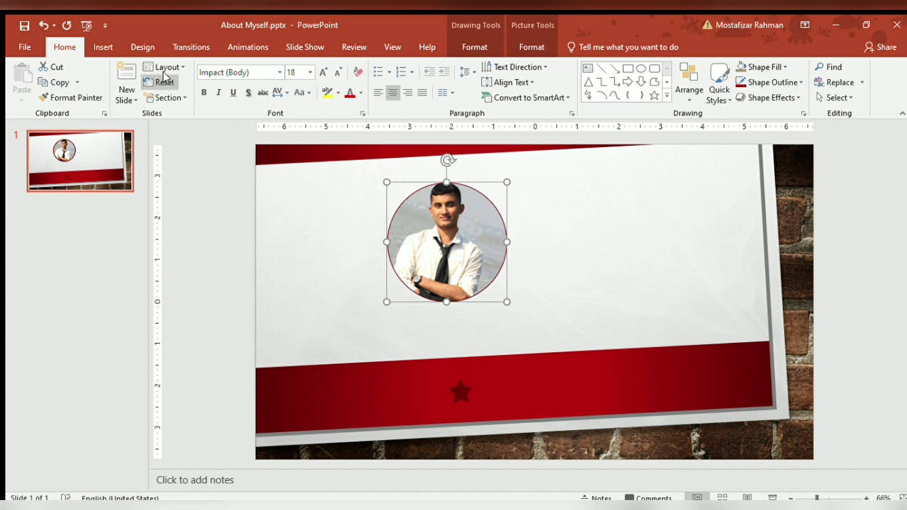
{"action": "left_click", "coordinate": [102, 47]}
{"action": "left_click", "coordinate": [468, 50]}
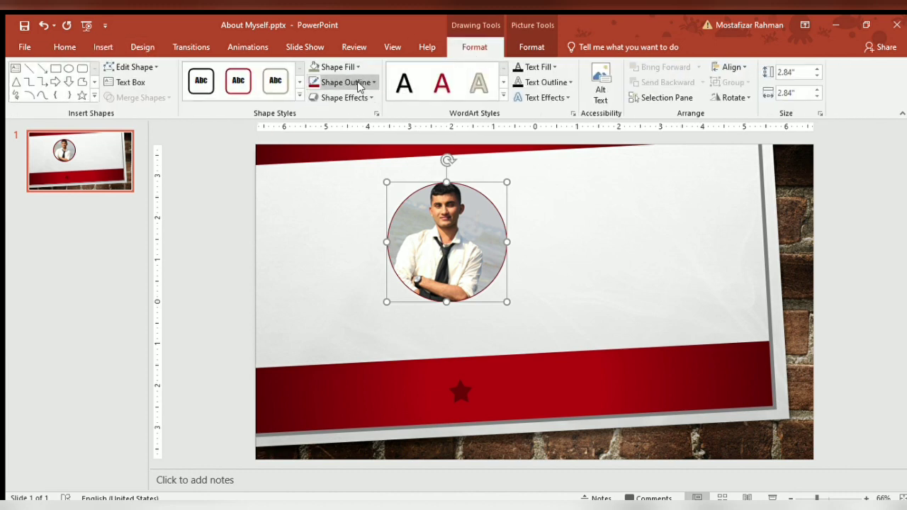
{"action": "left_click", "coordinate": [369, 83]}
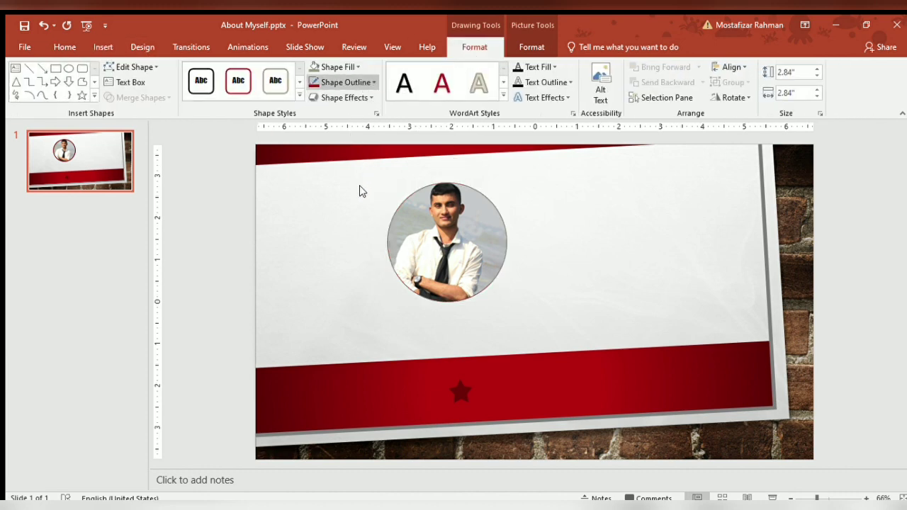
{"action": "left_click", "coordinate": [480, 312]}
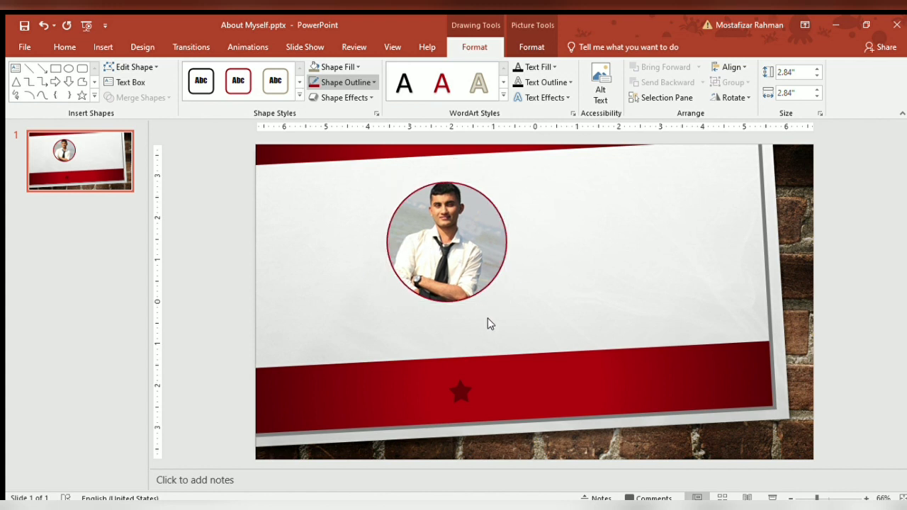
Step: Thicken the circular photo's red outline to a heavier weight
{"action": "left_click", "coordinate": [434, 238]}
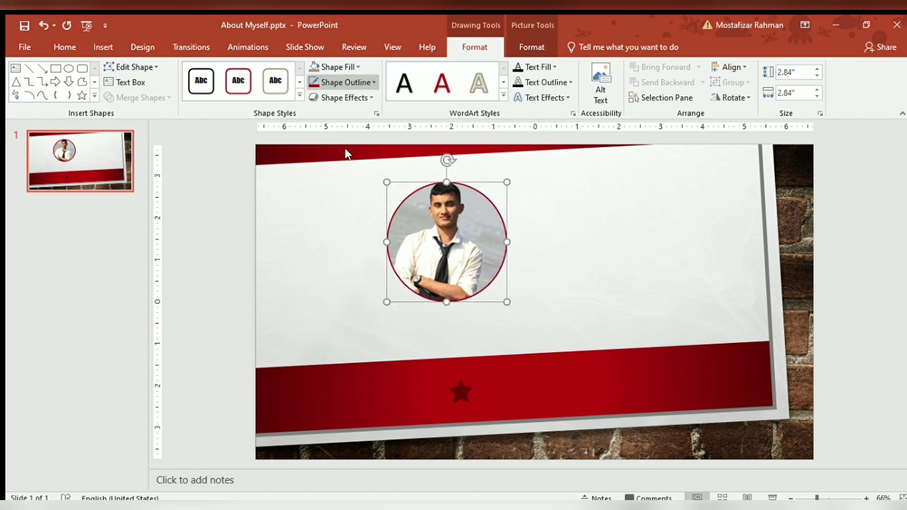
{"action": "left_click", "coordinate": [461, 330]}
{"action": "left_click", "coordinate": [452, 263]}
{"action": "left_click", "coordinate": [384, 148]}
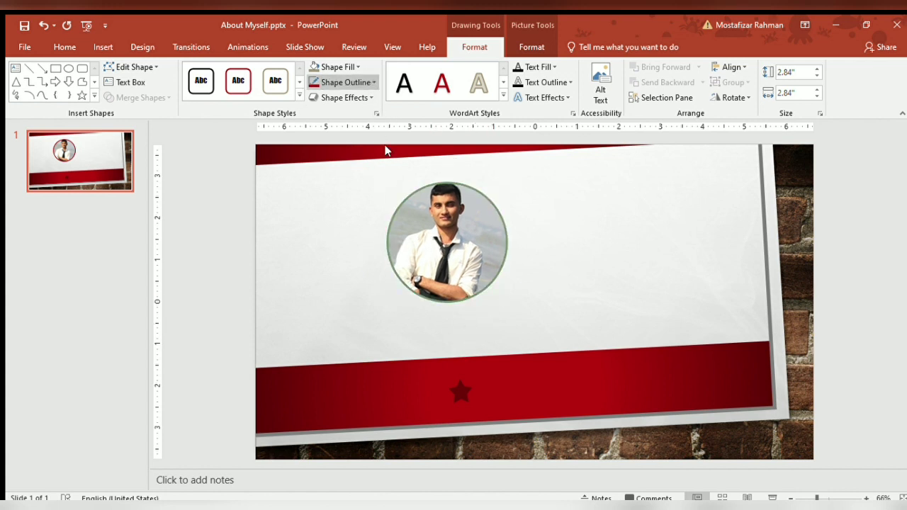
{"action": "left_click", "coordinate": [393, 259]}
{"action": "left_click", "coordinate": [473, 343]}
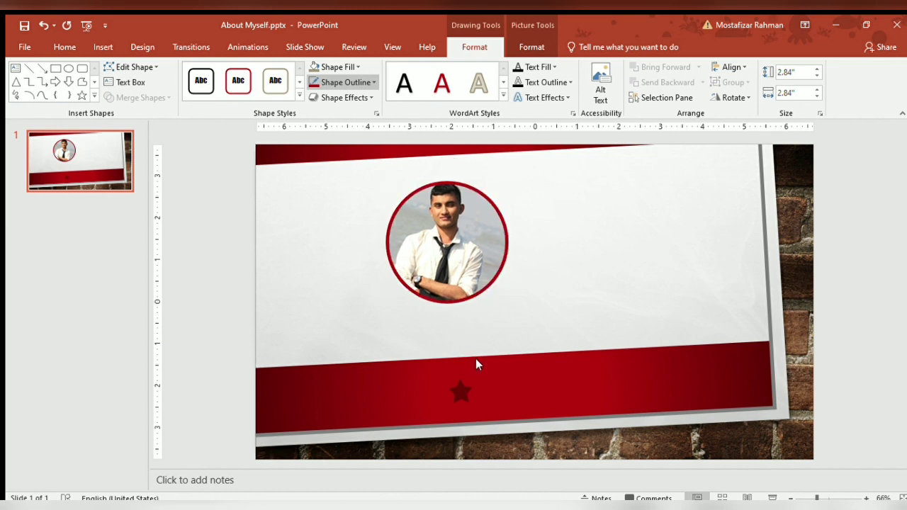
Step: Move the circular photo to the slide's right side and enlarge it slightly
{"action": "left_click", "coordinate": [476, 291]}
{"action": "left_click", "coordinate": [477, 353]}
{"action": "left_click_drag", "start_coordinate": [476, 267], "coordinate": [670, 266]}
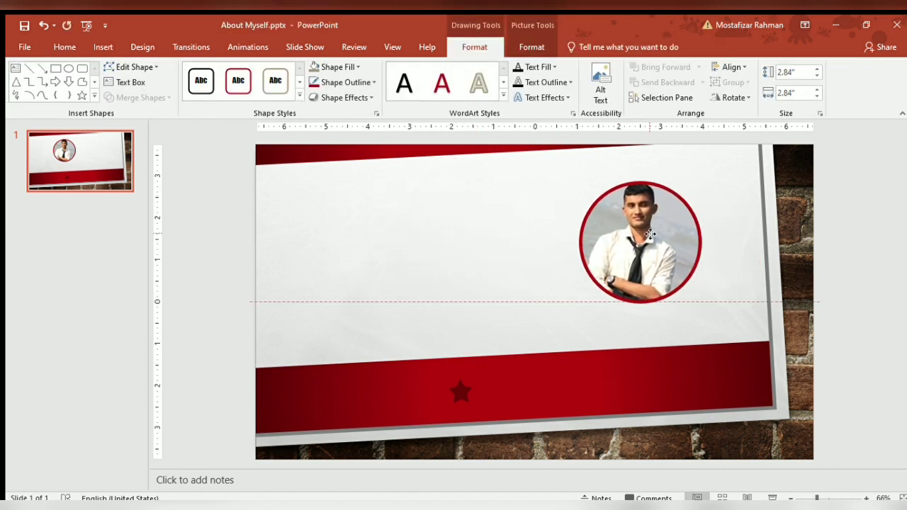
{"action": "left_click", "coordinate": [516, 308]}
{"action": "left_click", "coordinate": [669, 253]}
{"action": "left_click_drag", "start_coordinate": [698, 300], "coordinate": [723, 319]}
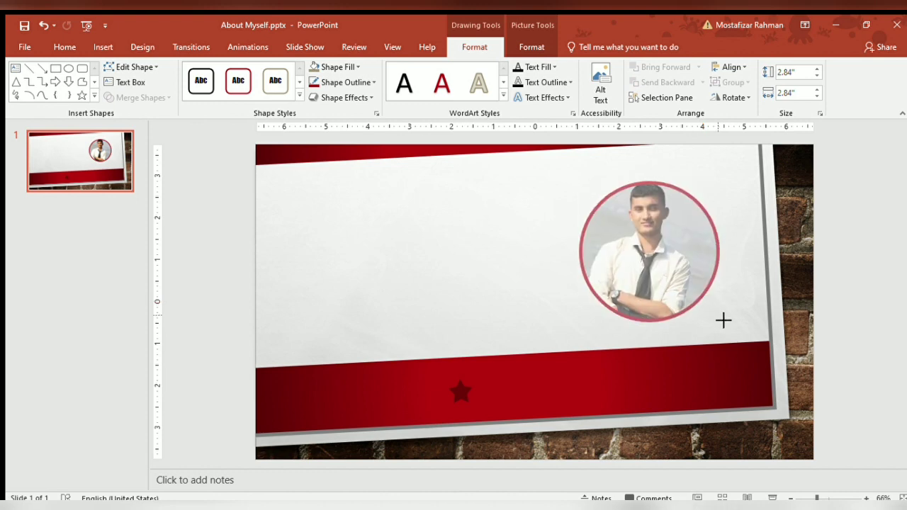
{"action": "left_click", "coordinate": [632, 322]}
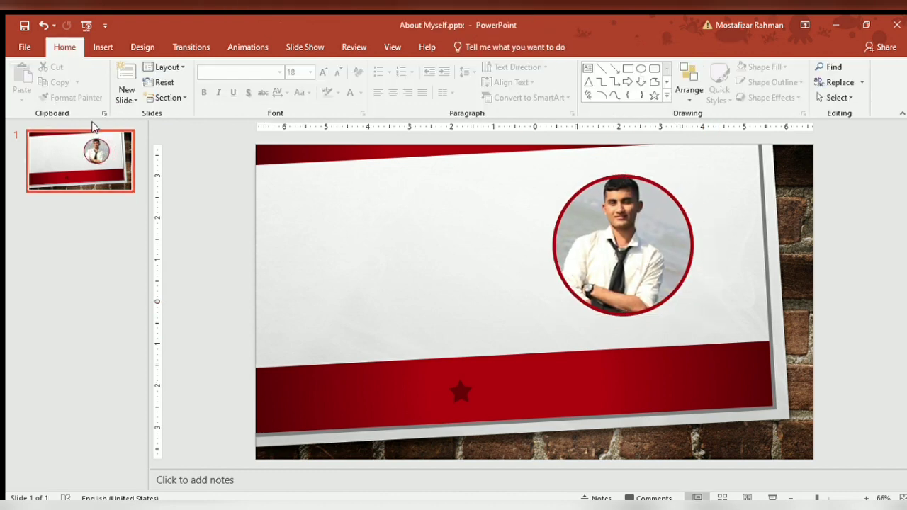
{"action": "left_click", "coordinate": [103, 47]}
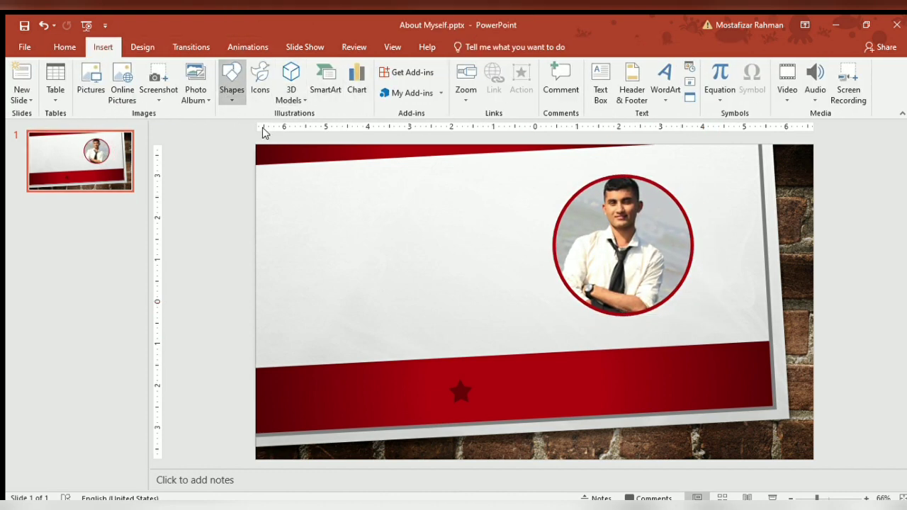
{"action": "left_click_drag", "start_coordinate": [244, 211], "coordinate": [534, 316]}
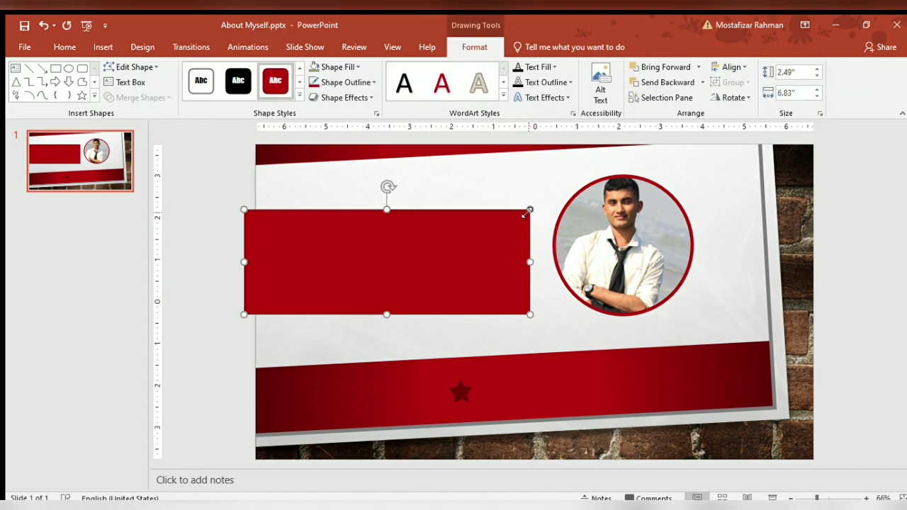
{"action": "left_click_drag", "start_coordinate": [534, 260], "coordinate": [435, 262]}
{"action": "key", "text": "Escape"}
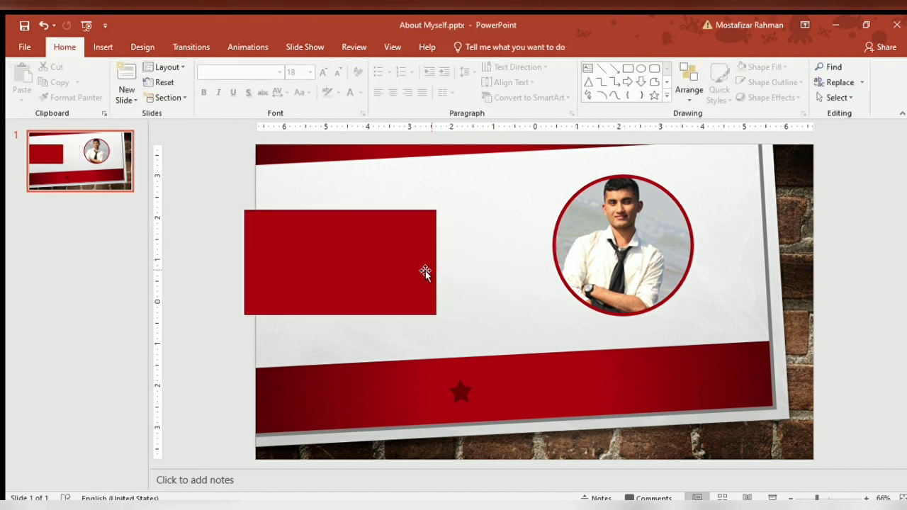
{"action": "left_click", "coordinate": [382, 269]}
{"action": "key", "text": "Delete"}
{"action": "left_click", "coordinate": [104, 46]}
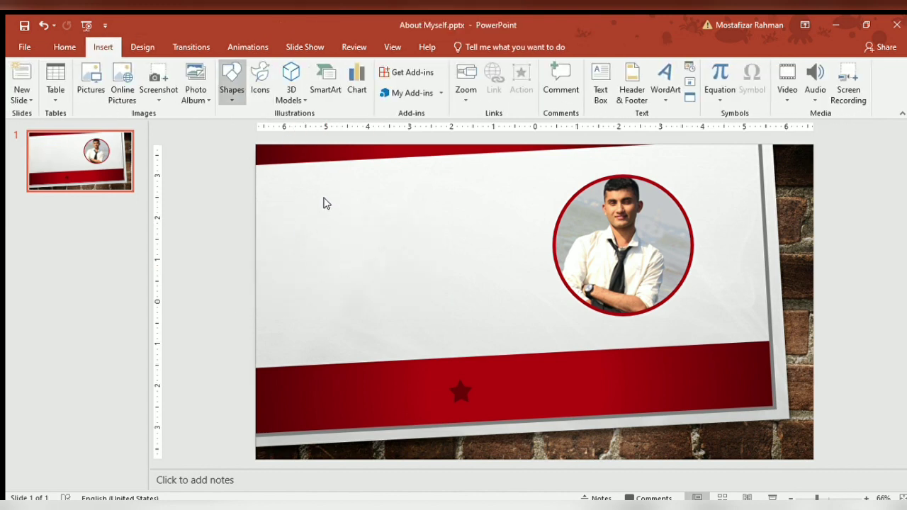
Step: Insert a red rounded rectangle, rotate it a quarter turn, and place it at the left edge
{"action": "left_click", "coordinate": [415, 258]}
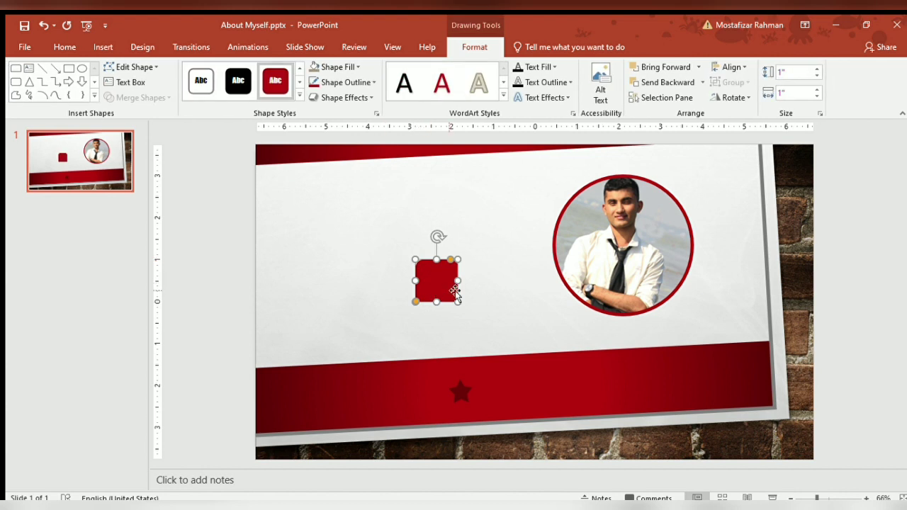
{"action": "left_click_drag", "start_coordinate": [460, 302], "coordinate": [613, 415]}
{"action": "left_click_drag", "start_coordinate": [532, 372], "coordinate": [346, 251]}
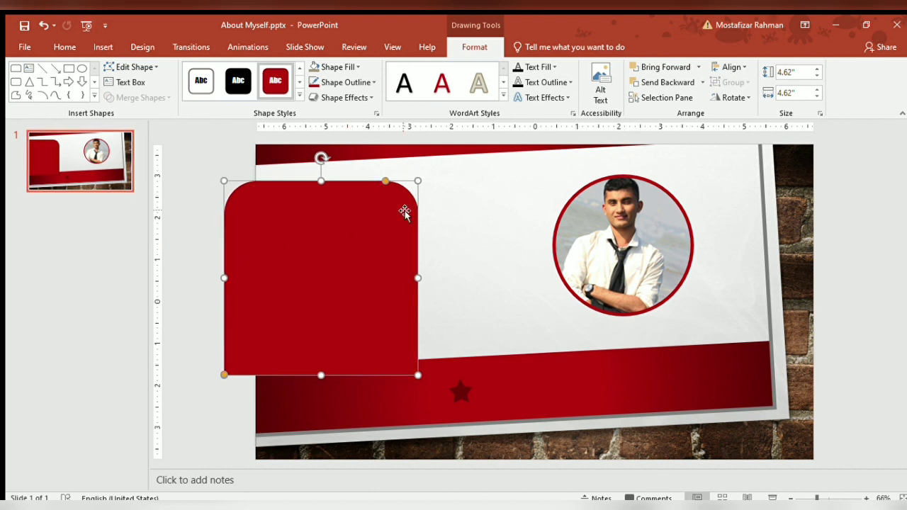
{"action": "left_click_drag", "start_coordinate": [415, 183], "coordinate": [364, 233]}
{"action": "left_click_drag", "start_coordinate": [318, 281], "coordinate": [414, 240]}
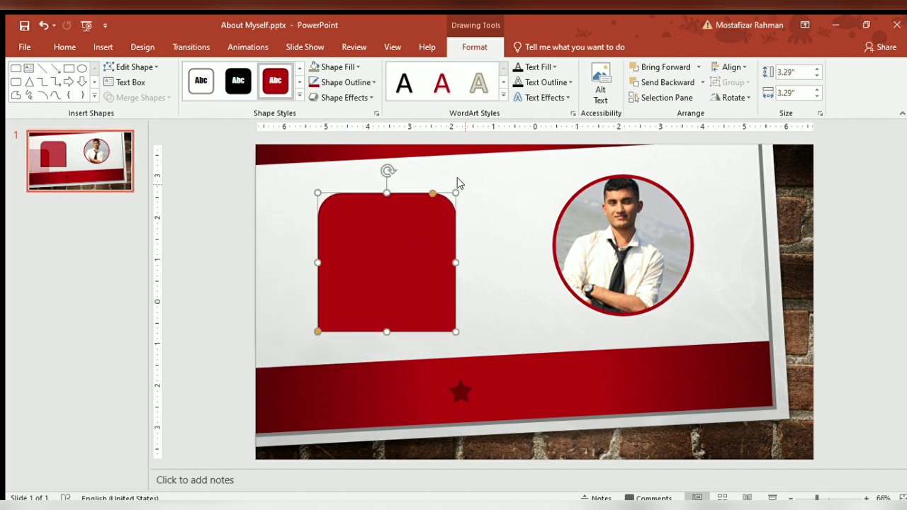
{"action": "left_click_drag", "start_coordinate": [386, 172], "coordinate": [492, 263]}
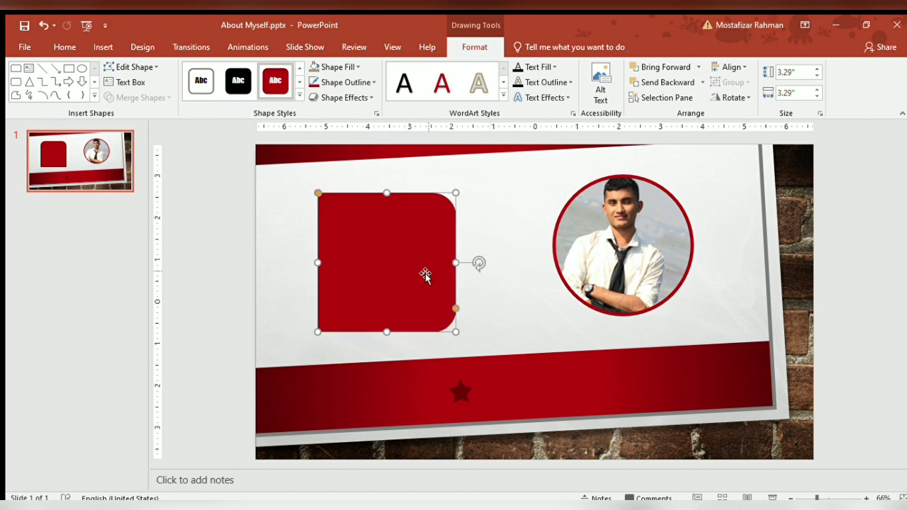
{"action": "mouse_move", "coordinate": [425, 273]}
{"action": "left_mouse_down"}
{"action": "mouse_move", "coordinate": [363, 256]}
{"action": "mouse_move", "coordinate": [495, 245]}
{"action": "left_mouse_up"}
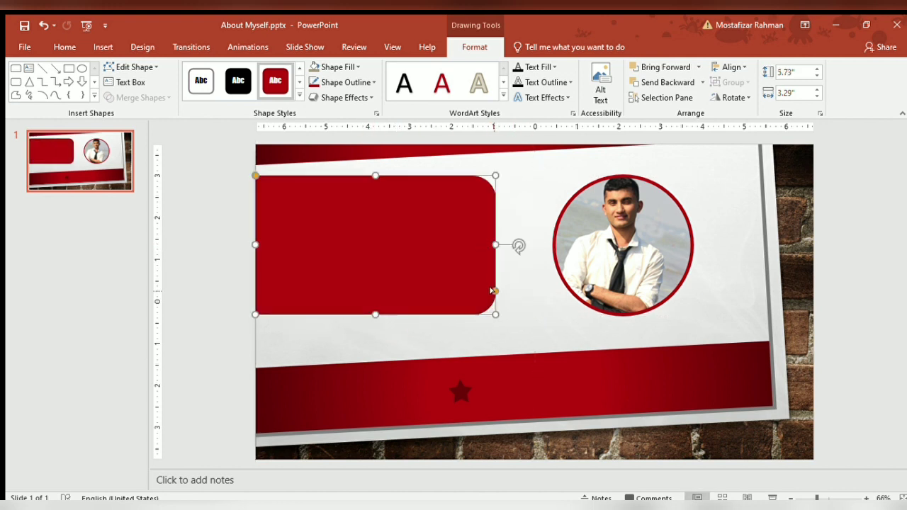
Step: Round the banner's right end fully and lower it slightly together with the photo
{"action": "left_click_drag", "start_coordinate": [495, 290], "coordinate": [546, 229]}
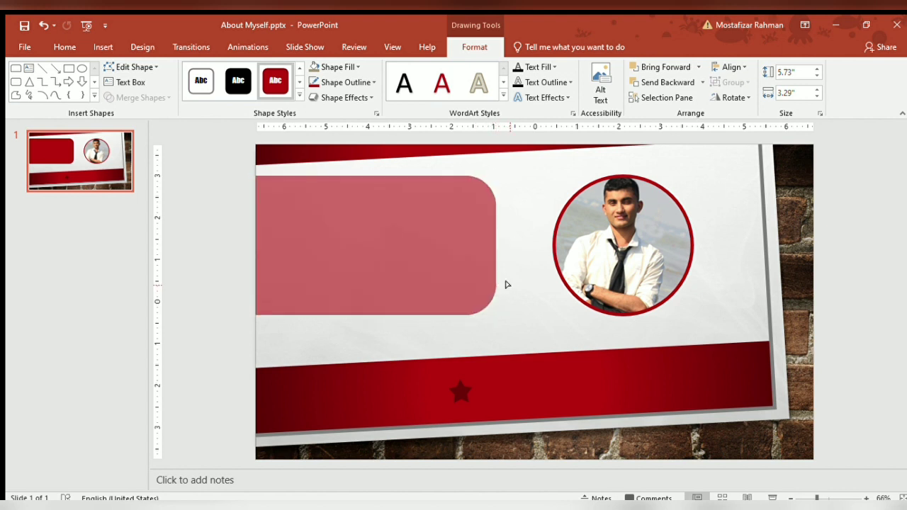
{"action": "left_click_drag", "start_coordinate": [360, 265], "coordinate": [367, 273]}
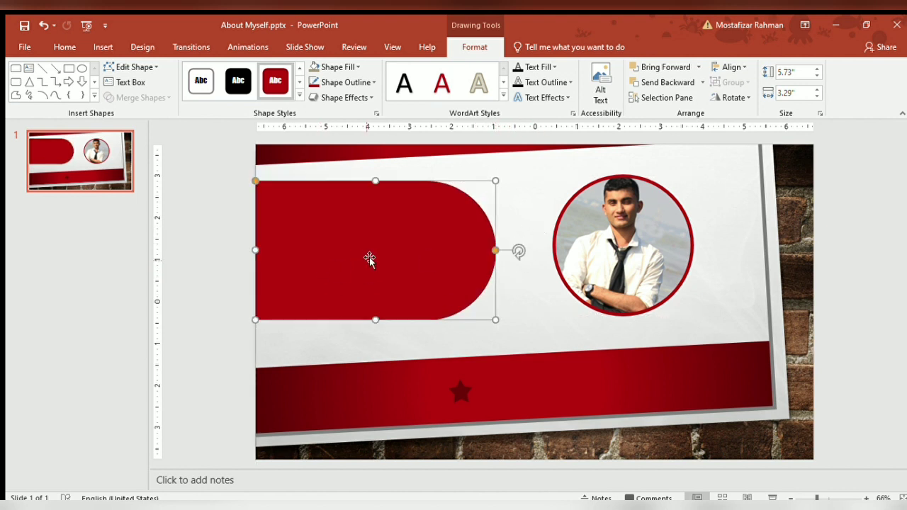
{"action": "left_click", "coordinate": [611, 266], "text": "shift"}
{"action": "left_click_drag", "start_coordinate": [583, 261], "coordinate": [581, 270]}
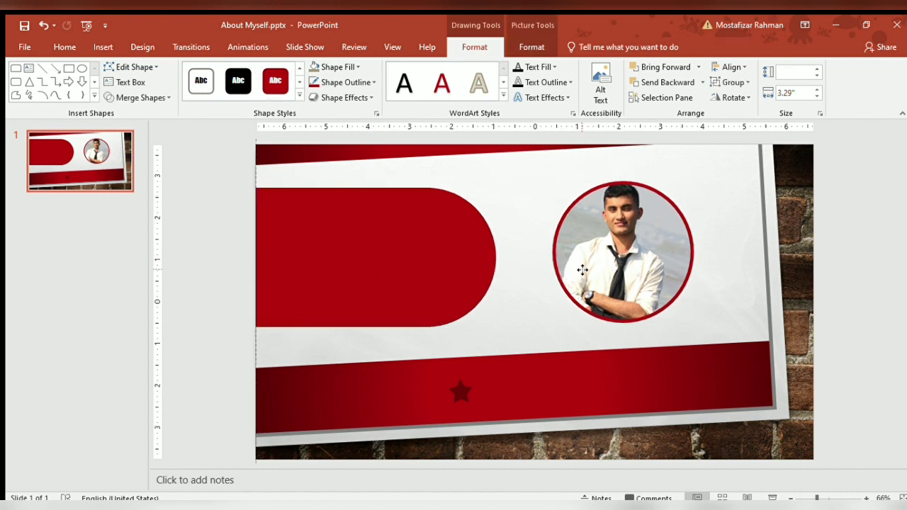
Step: Align the red banner and circular photo by their middles
{"action": "left_click", "coordinate": [703, 300]}
{"action": "left_click", "coordinate": [457, 274]}
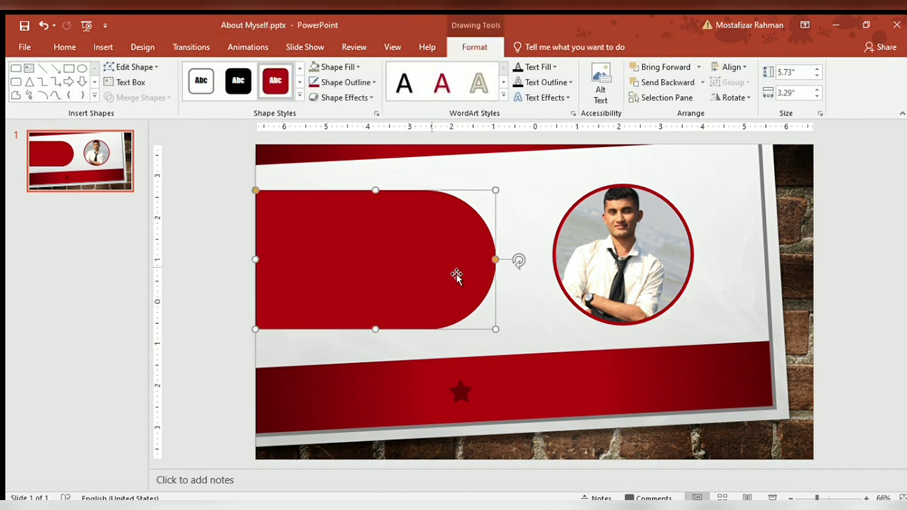
{"action": "left_click", "coordinate": [626, 264]}
{"action": "left_click", "coordinate": [480, 257], "text": "shift"}
{"action": "left_click", "coordinate": [731, 66]}
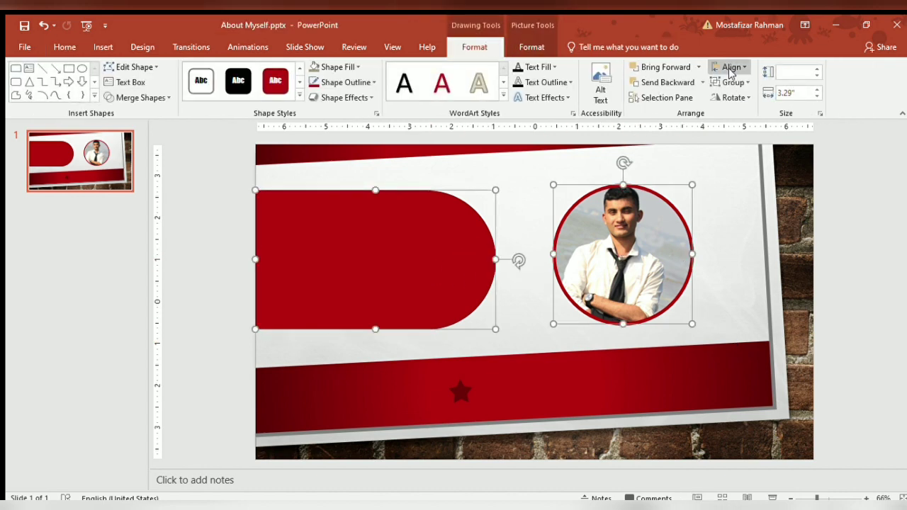
{"action": "left_click", "coordinate": [748, 149]}
Step: Widen the banner to 6.67 inches and shorten it to 2.66 inches
{"action": "left_click", "coordinate": [695, 219]}
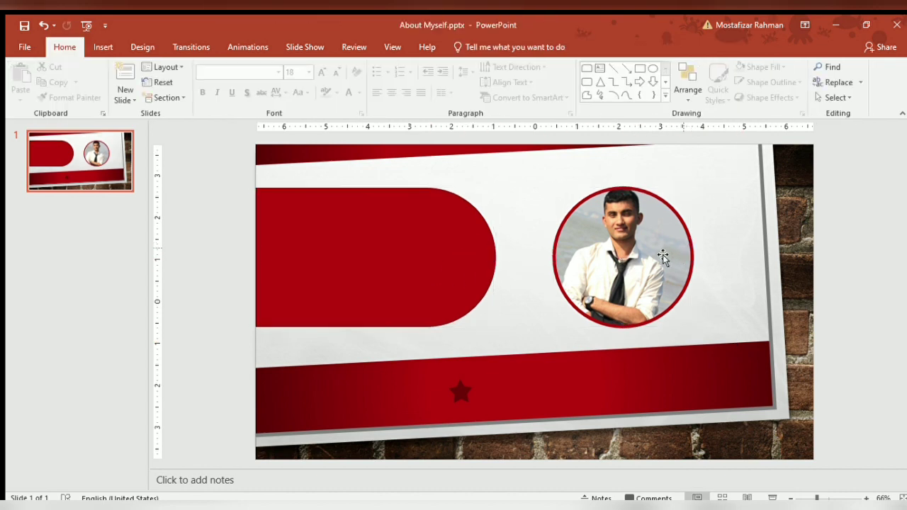
{"action": "left_click", "coordinate": [459, 279]}
{"action": "left_click_drag", "start_coordinate": [431, 284], "coordinate": [429, 293]}
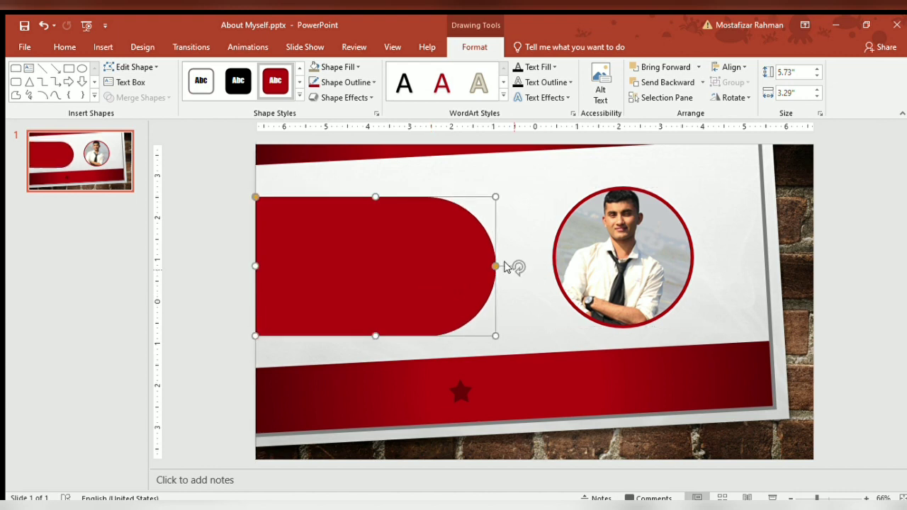
{"action": "left_click_drag", "start_coordinate": [495, 198], "coordinate": [536, 198]}
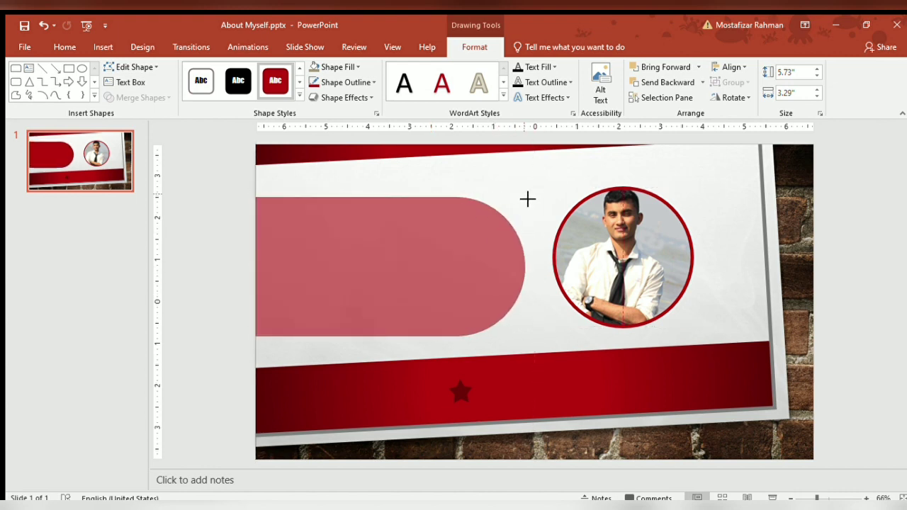
{"action": "left_click", "coordinate": [545, 332]}
{"action": "left_click", "coordinate": [468, 286]}
{"action": "mouse_move", "coordinate": [468, 286]}
{"action": "left_mouse_down"}
{"action": "mouse_move", "coordinate": [470, 296]}
{"action": "mouse_move", "coordinate": [469, 282]}
{"action": "left_mouse_up"}
{"action": "left_click_drag", "start_coordinate": [402, 331], "coordinate": [395, 309]}
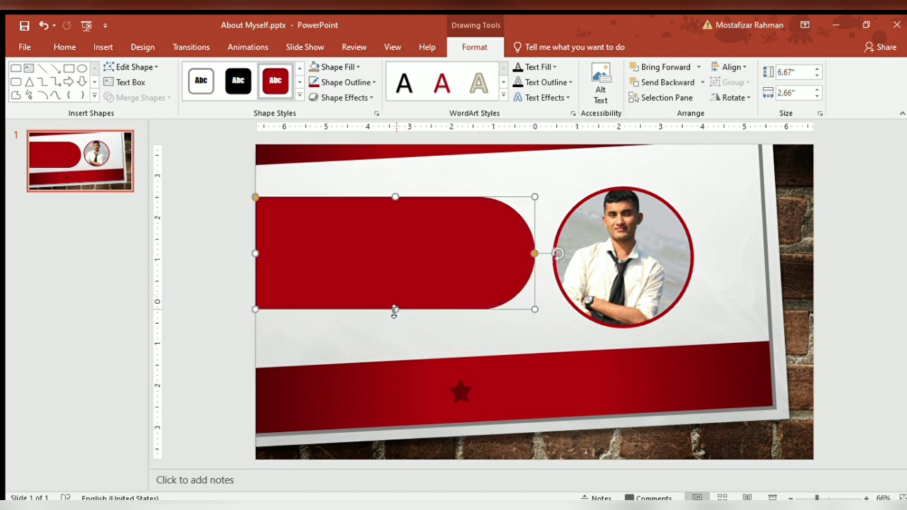
{"action": "left_click_drag", "start_coordinate": [388, 267], "coordinate": [387, 285]}
Step: Shift the photo right and down, and duplicate the red banner
{"action": "left_click", "coordinate": [639, 275]}
{"action": "left_click_drag", "start_coordinate": [639, 275], "coordinate": [663, 283]}
{"action": "mouse_move", "coordinate": [355, 284]}
{"action": "left_mouse_down"}
{"action": "mouse_move", "coordinate": [369, 298]}
{"action": "mouse_move", "coordinate": [413, 244]}
{"action": "left_mouse_up"}
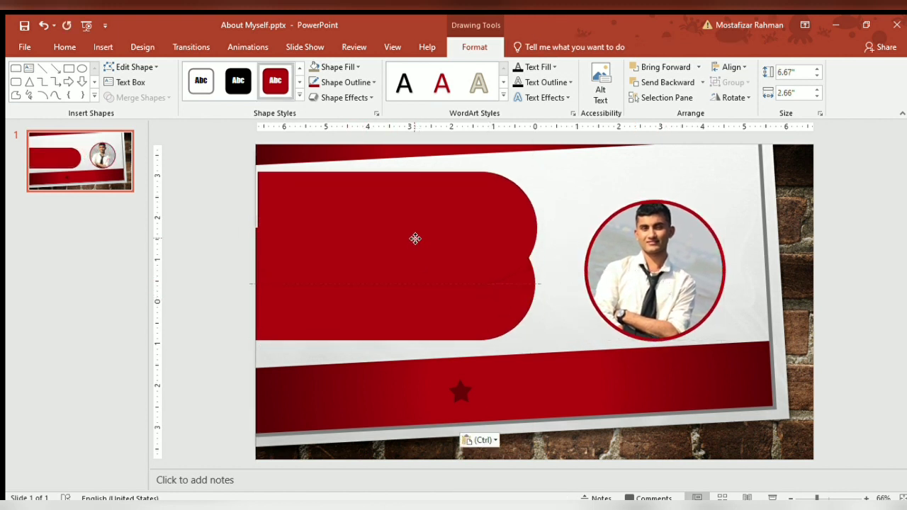
Step: Shrink the copy to a 1.06-inch-high bar positioned above the larger banner
{"action": "left_click_drag", "start_coordinate": [396, 284], "coordinate": [392, 215]}
{"action": "left_click_drag", "start_coordinate": [418, 277], "coordinate": [444, 284]}
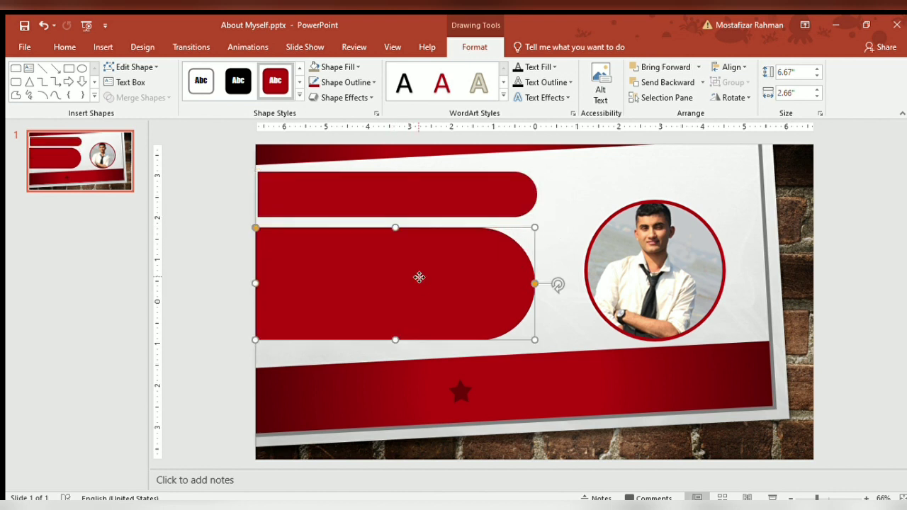
{"action": "left_click_drag", "start_coordinate": [474, 204], "coordinate": [467, 221]}
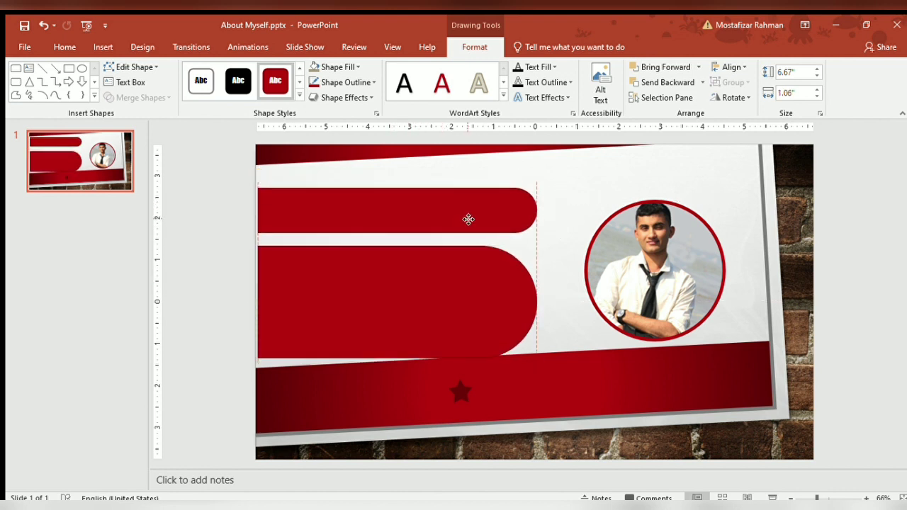
Step: Enlarge the circular photo to 3.94 inches and fine-tune the photo and banner positions
{"action": "left_click_drag", "start_coordinate": [602, 270], "coordinate": [585, 244]}
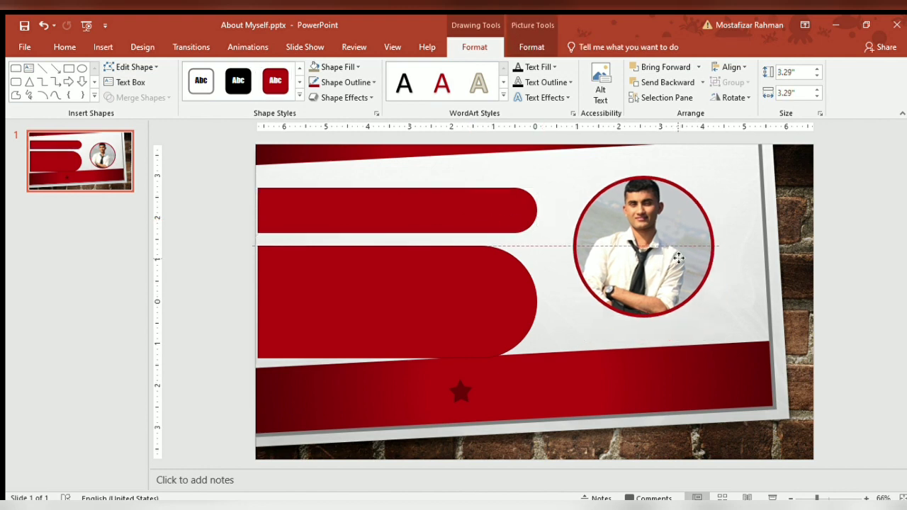
{"action": "left_click_drag", "start_coordinate": [708, 316], "coordinate": [735, 343]}
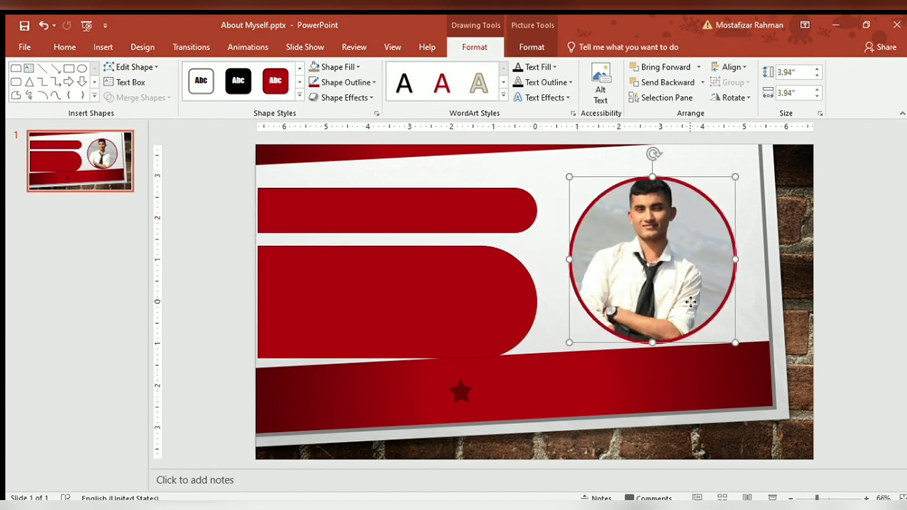
{"action": "left_click_drag", "start_coordinate": [659, 283], "coordinate": [664, 281]}
{"action": "left_click_drag", "start_coordinate": [445, 300], "coordinate": [445, 292]}
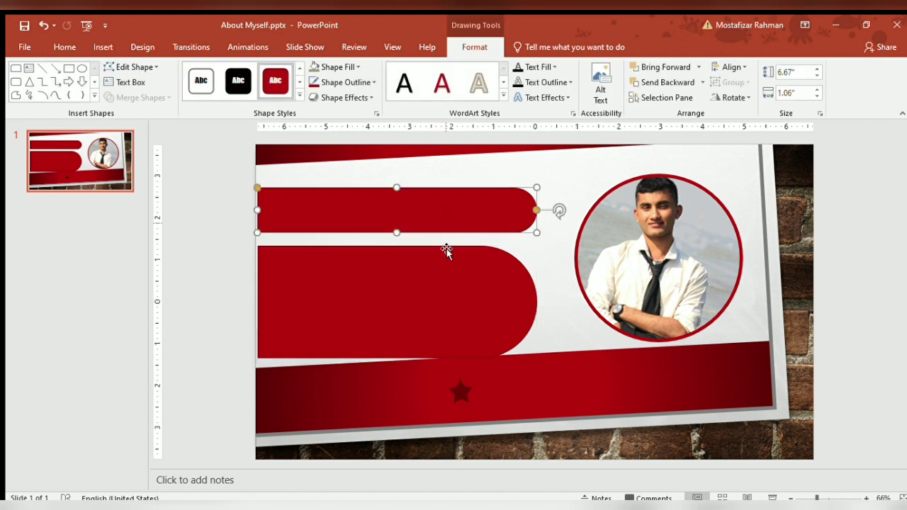
{"action": "left_click", "coordinate": [489, 213]}
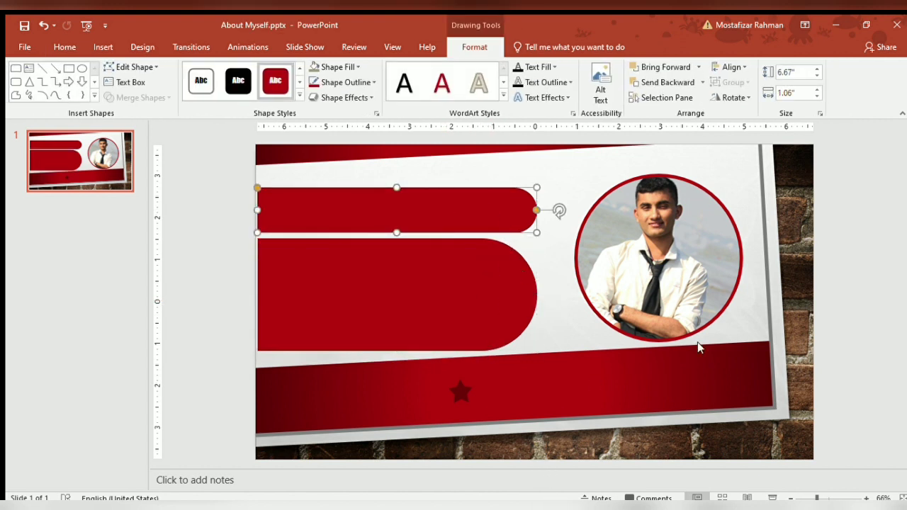
{"action": "left_click", "coordinate": [740, 210]}
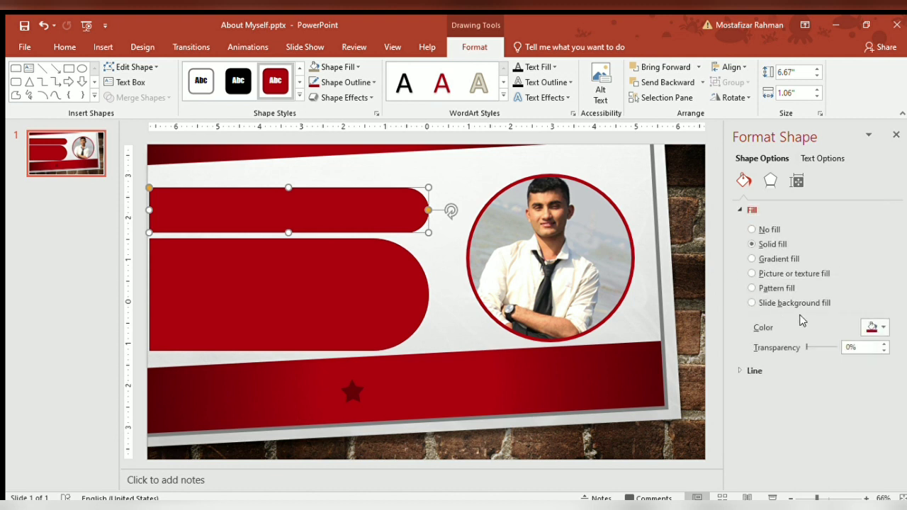
Step: Fill the thin bar with a dark-to-light red gradient, right stop at 40% brightness, radial type
{"action": "left_click", "coordinate": [752, 259]}
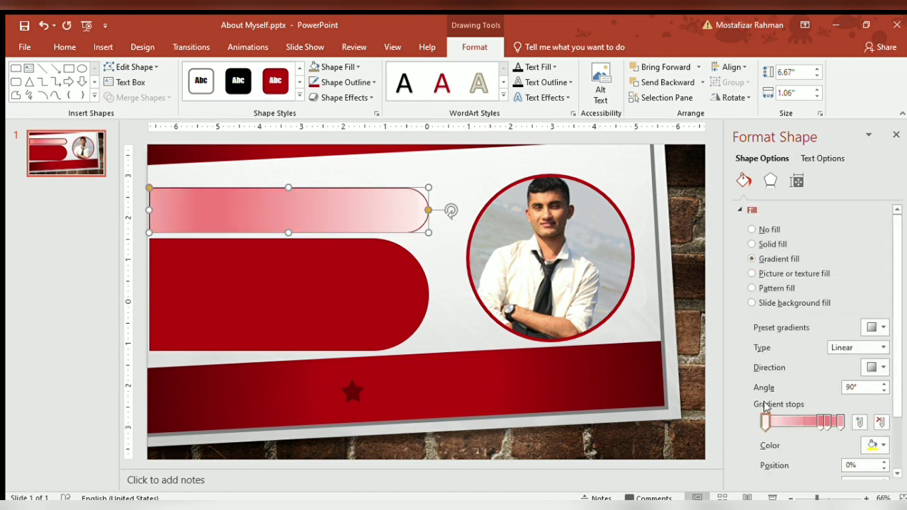
{"action": "scroll", "coordinate": [886, 375], "scroll_direction": "down", "scroll_amount": 1}
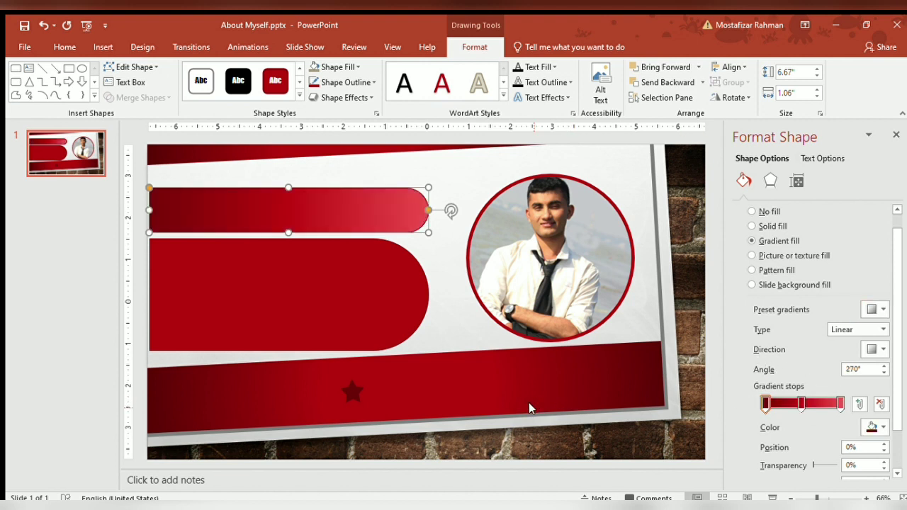
{"action": "left_click", "coordinate": [764, 403]}
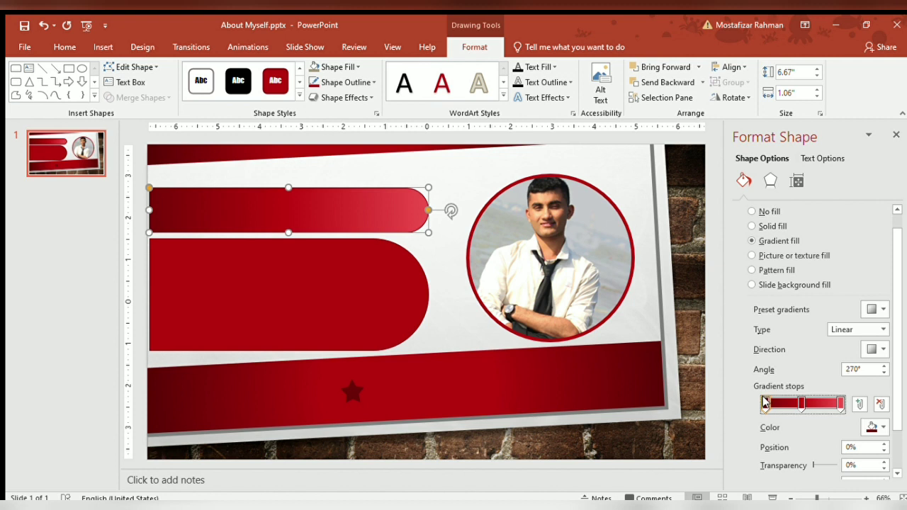
{"action": "scroll", "coordinate": [894, 422], "scroll_direction": "down", "scroll_amount": 3}
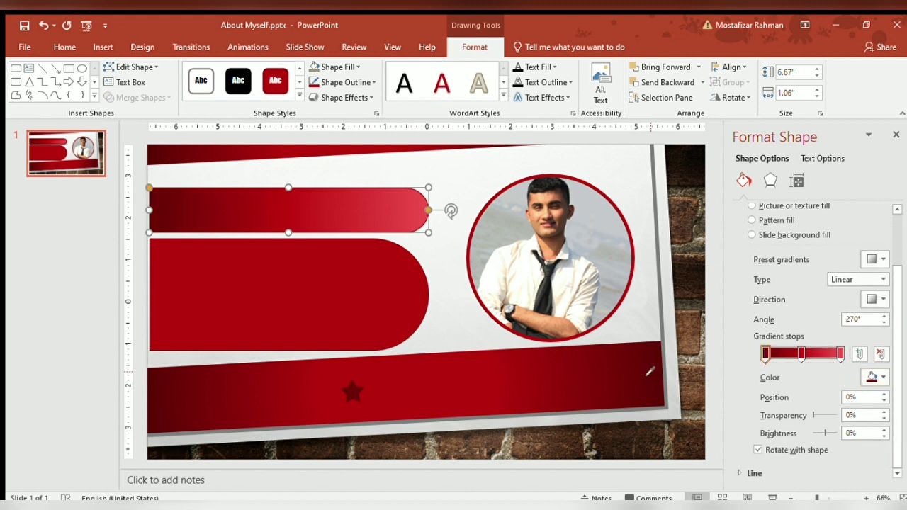
{"action": "left_click", "coordinate": [801, 354]}
{"action": "left_click", "coordinate": [840, 354]}
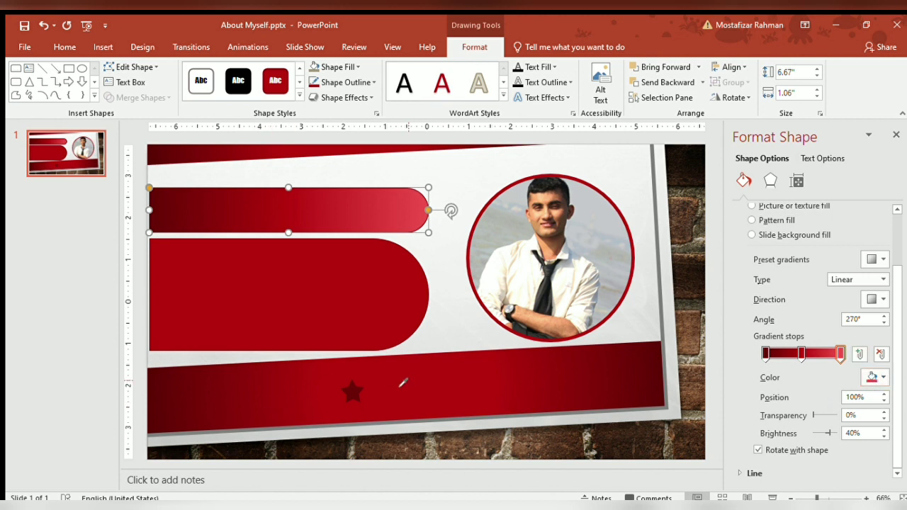
{"action": "key", "text": "ctrl+z"}
{"action": "key", "text": "ctrl+y"}
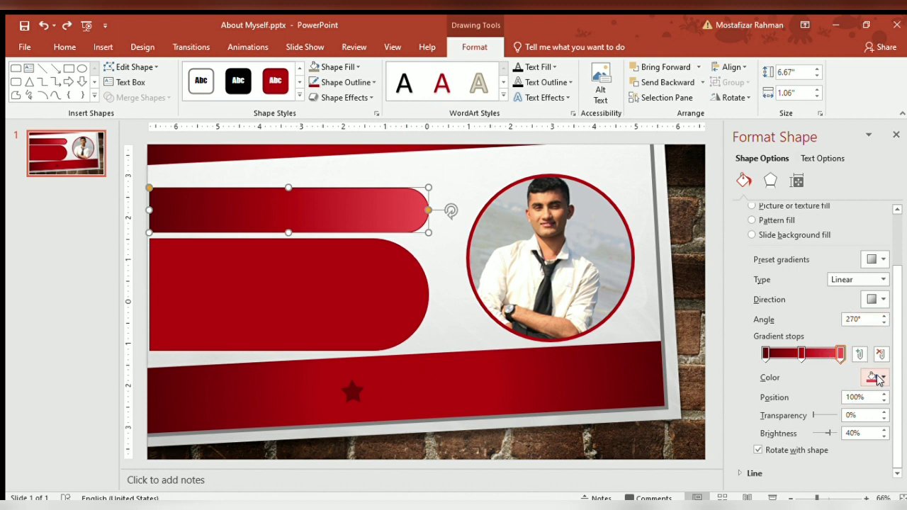
{"action": "left_click", "coordinate": [882, 279]}
{"action": "left_click", "coordinate": [854, 306]}
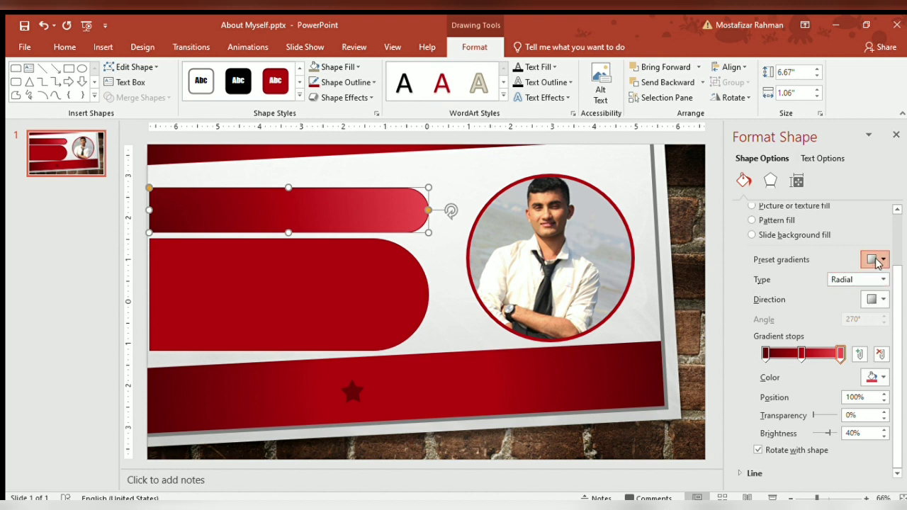
Step: Return the gradient to linear and try angles of 90°, 180° and 225°
{"action": "key", "text": "Down"}
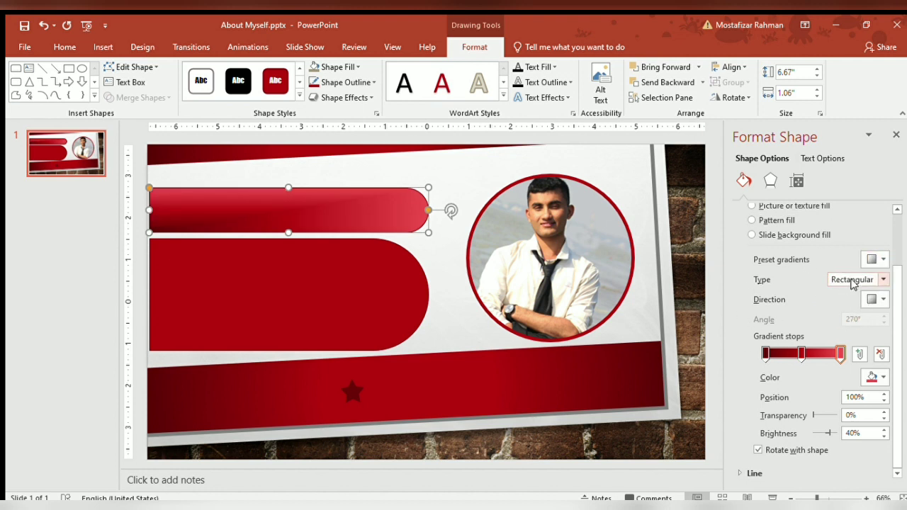
{"action": "key", "text": "Down"}
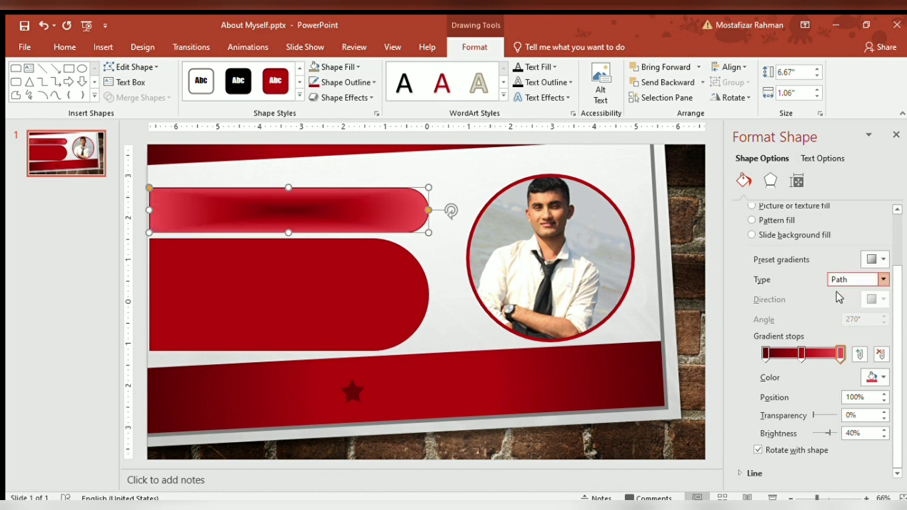
{"action": "key", "text": "Up"}
{"action": "key", "text": "Up"}
{"action": "key", "text": "Up"}
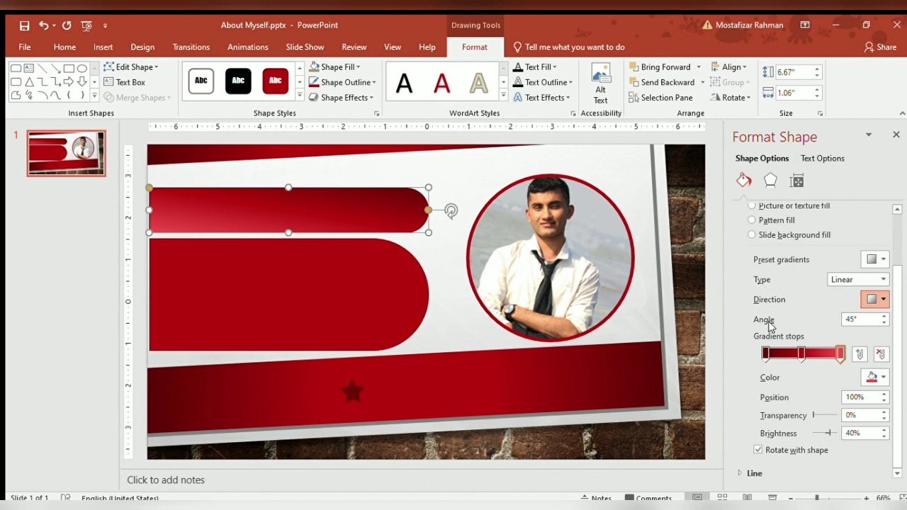
{"action": "type", "text": "90"}
{"action": "key", "text": "Return"}
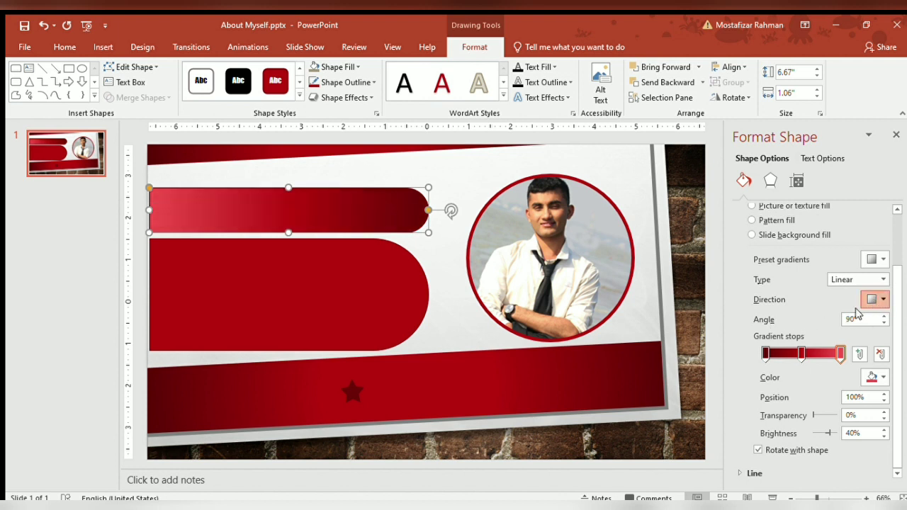
{"action": "double_click", "coordinate": [850, 320]}
{"action": "type", "text": "0"}
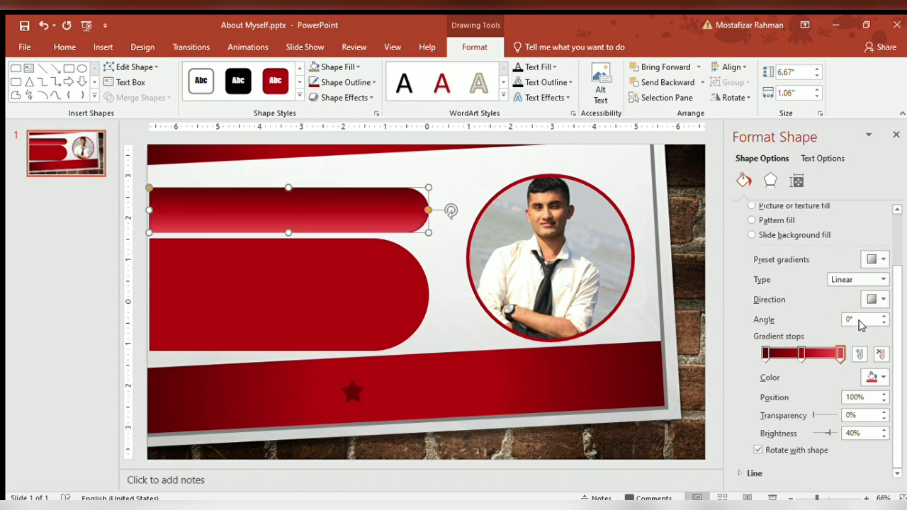
{"action": "type", "text": "180"}
{"action": "key", "text": "Return"}
{"action": "type", "text": "225"}
{"action": "key", "text": "Return"}
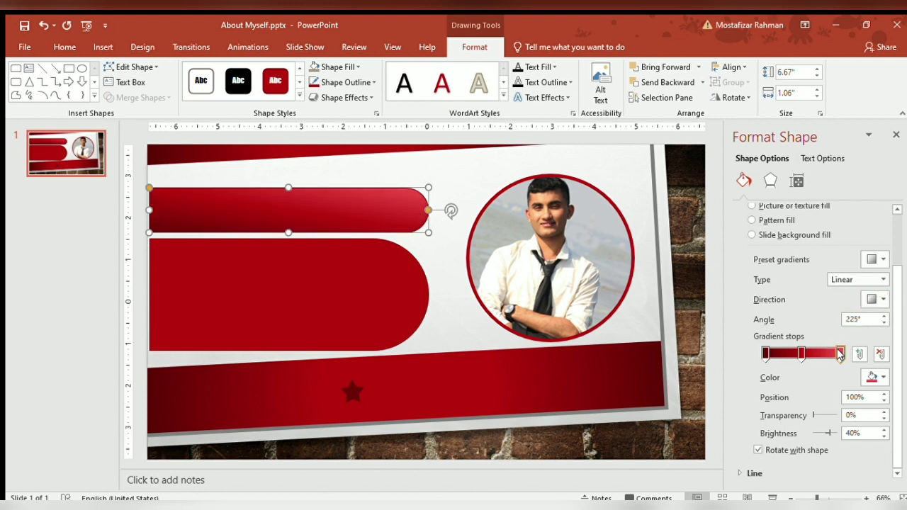
Step: Pull the last gradient stop in to 82% and reapply the Radial type
{"action": "left_click_drag", "start_coordinate": [840, 354], "coordinate": [770, 358]}
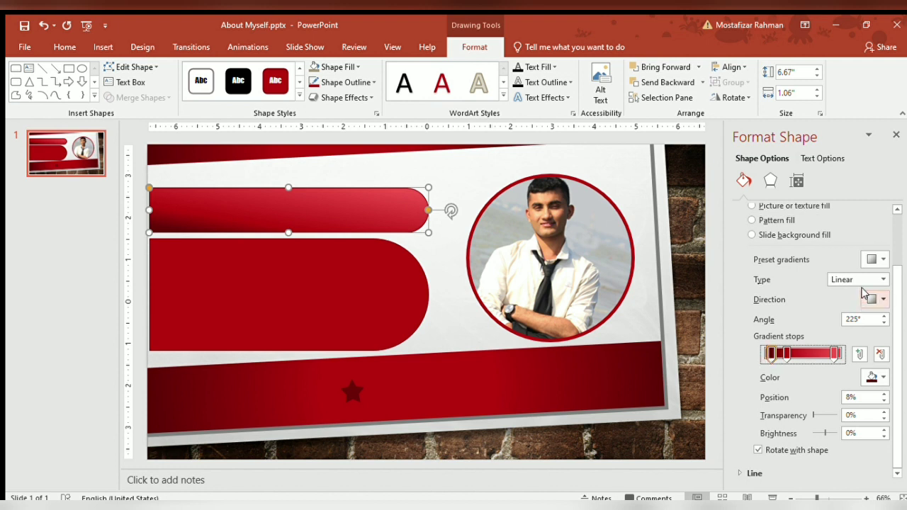
{"action": "left_click", "coordinate": [883, 280]}
{"action": "left_click", "coordinate": [841, 300]}
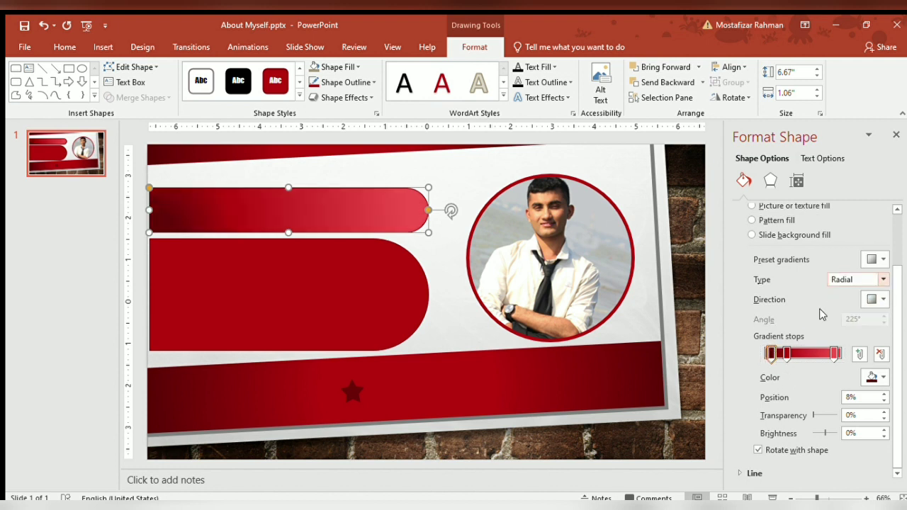
Step: Delete the lower solid red rounded shape
{"action": "left_click", "coordinate": [404, 252]}
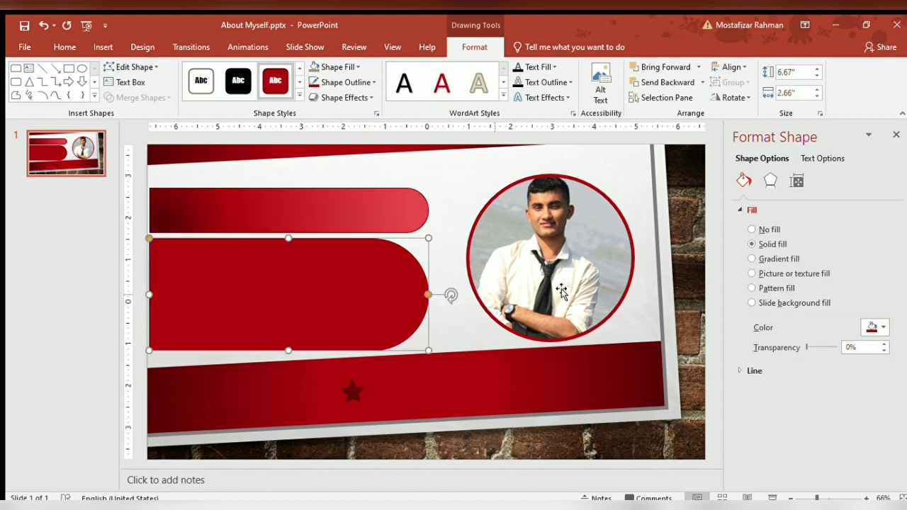
{"action": "left_click", "coordinate": [751, 259]}
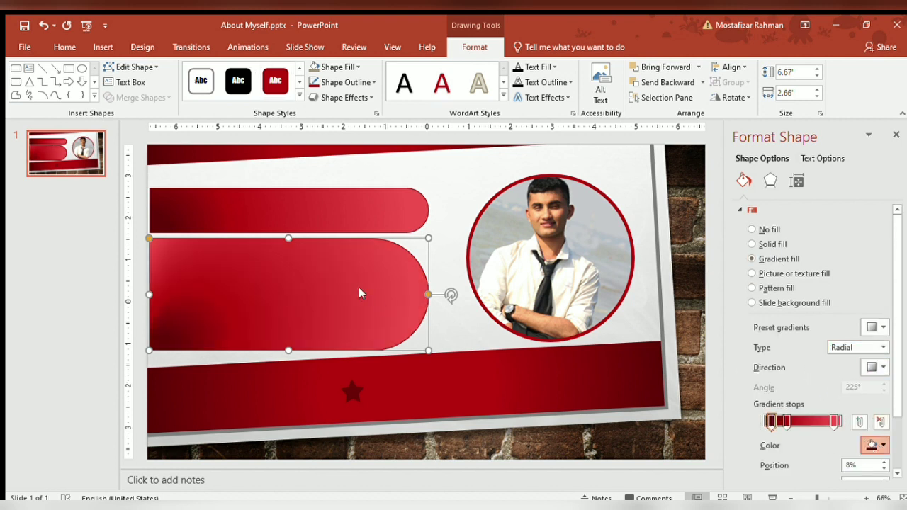
{"action": "left_click", "coordinate": [895, 135]}
{"action": "left_click", "coordinate": [522, 239]}
{"action": "left_click", "coordinate": [447, 289]}
{"action": "key", "text": "Delete"}
Step: Duplicate the top gradient bar below as the large banner, moving its last stop to 100%
{"action": "left_click", "coordinate": [438, 214]}
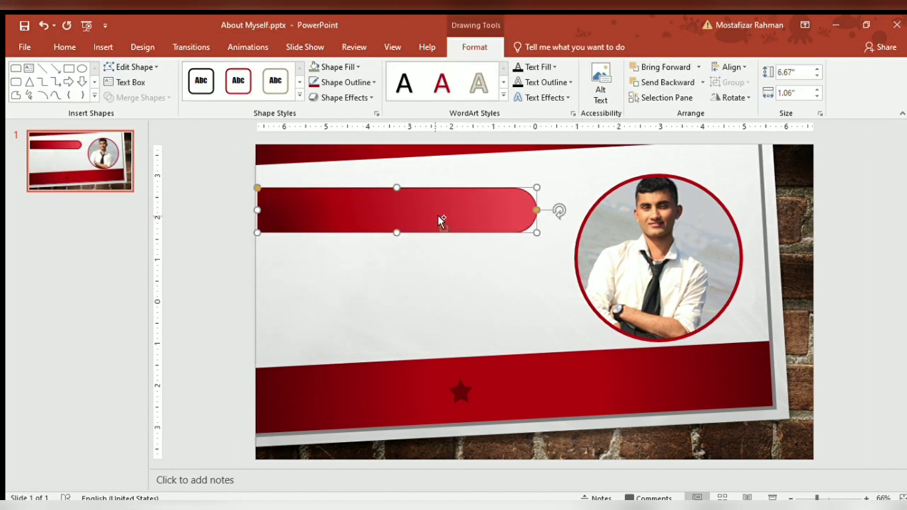
{"action": "mouse_move", "coordinate": [438, 215]}
{"action": "left_mouse_down"}
{"action": "mouse_move", "coordinate": [436, 270]}
{"action": "mouse_move", "coordinate": [395, 335]}
{"action": "left_mouse_up"}
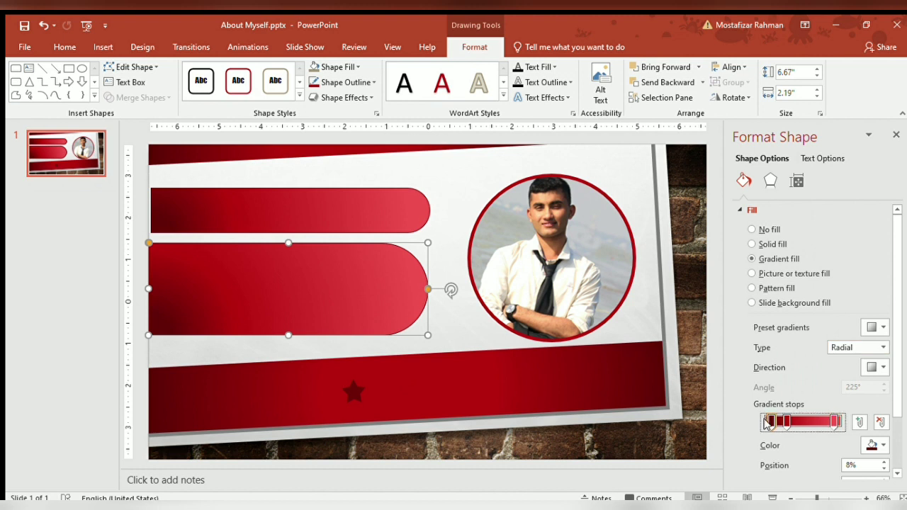
{"action": "mouse_move", "coordinate": [833, 422]}
{"action": "left_mouse_down"}
{"action": "mouse_move", "coordinate": [773, 422]}
{"action": "mouse_move", "coordinate": [826, 420]}
{"action": "mouse_move", "coordinate": [792, 422]}
{"action": "left_mouse_up"}
Step: Nudge the top banner slightly up and left, then close the Format Background pane
{"action": "left_click", "coordinate": [511, 428]}
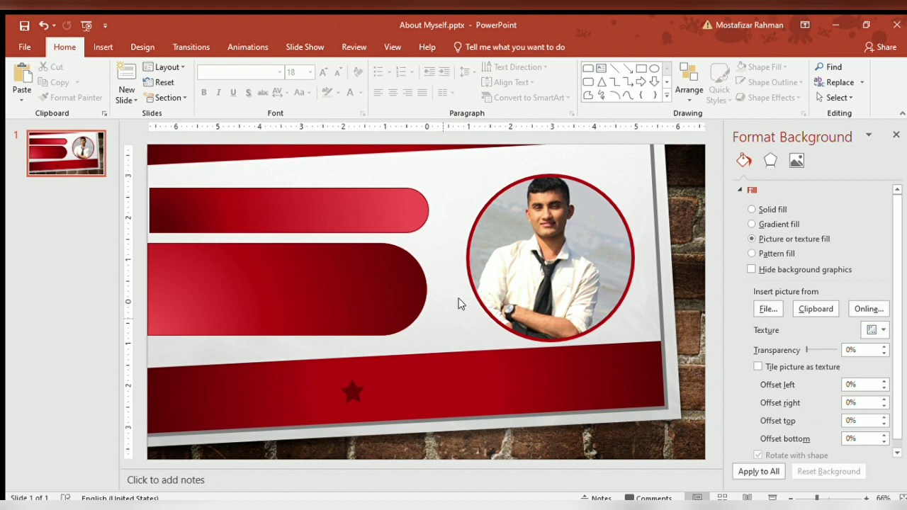
{"action": "left_click_drag", "start_coordinate": [354, 208], "coordinate": [352, 205]}
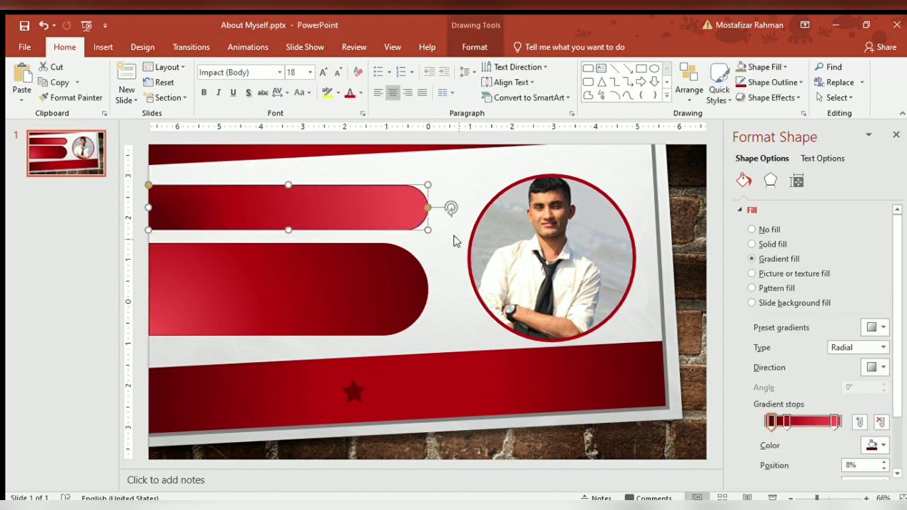
{"action": "left_click", "coordinate": [555, 413]}
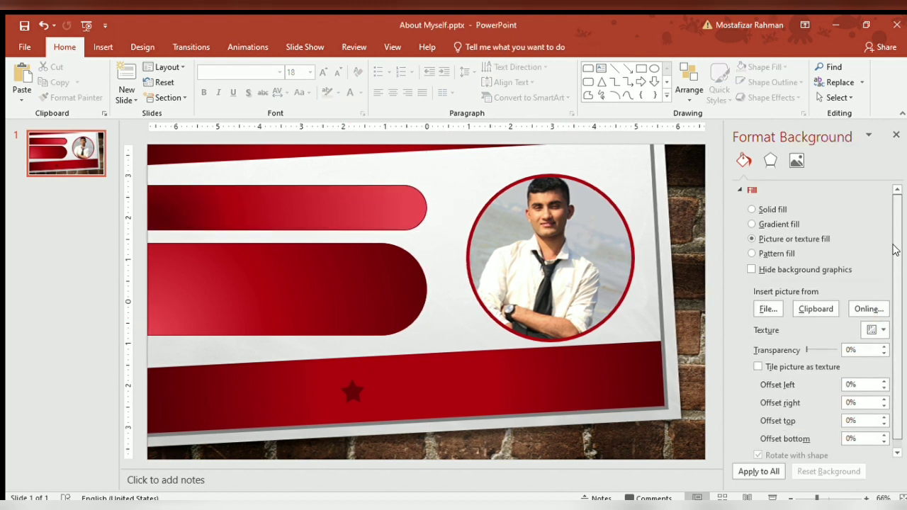
{"action": "left_click", "coordinate": [895, 134]}
{"action": "left_click", "coordinate": [452, 273]}
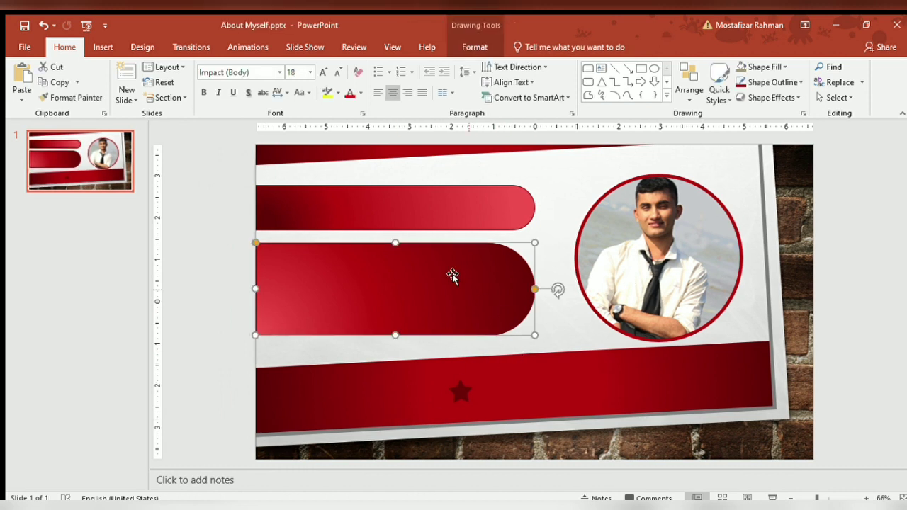
{"action": "left_click", "coordinate": [442, 217]}
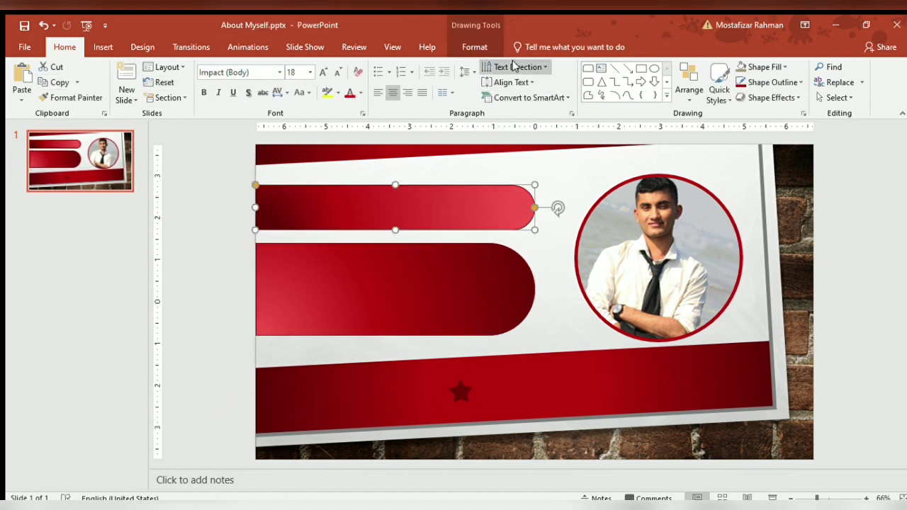
Step: Remove the stray text 'sdfjoac' accidentally typed into the top banner
{"action": "left_click", "coordinate": [101, 47]}
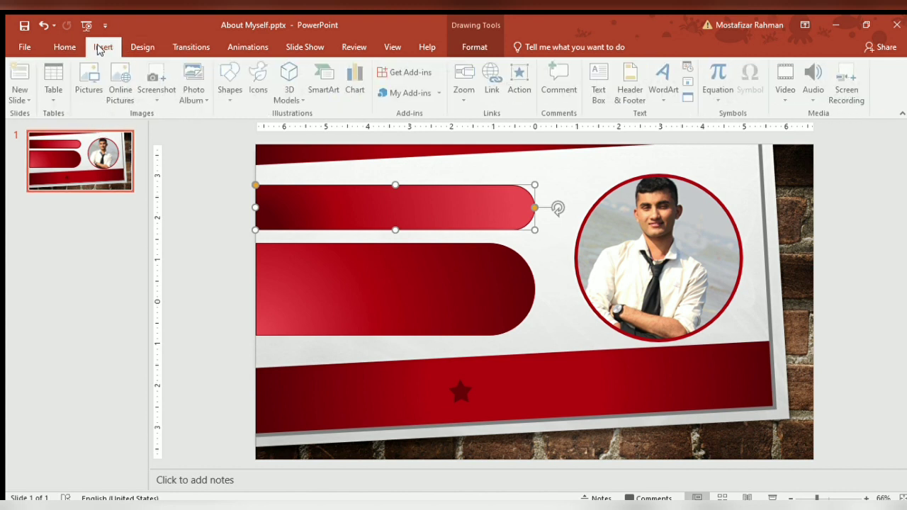
{"action": "left_click", "coordinate": [599, 88]}
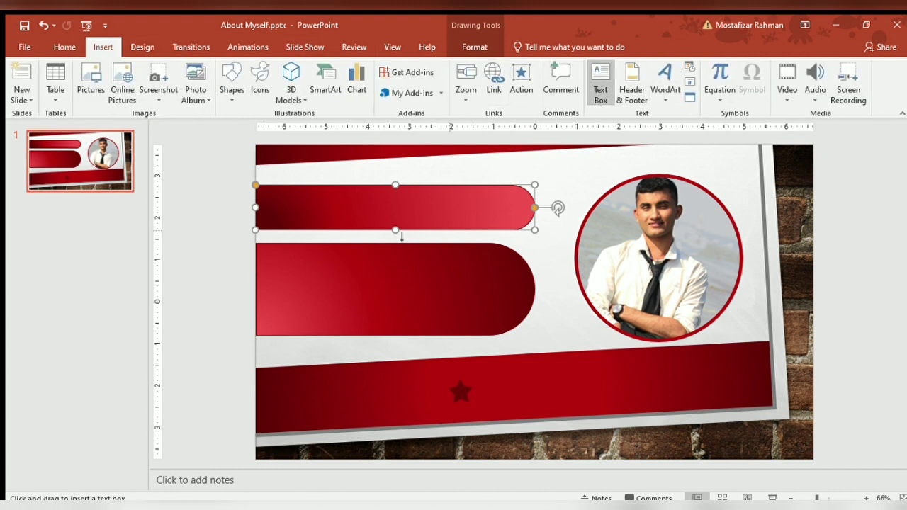
{"action": "left_click", "coordinate": [265, 203]}
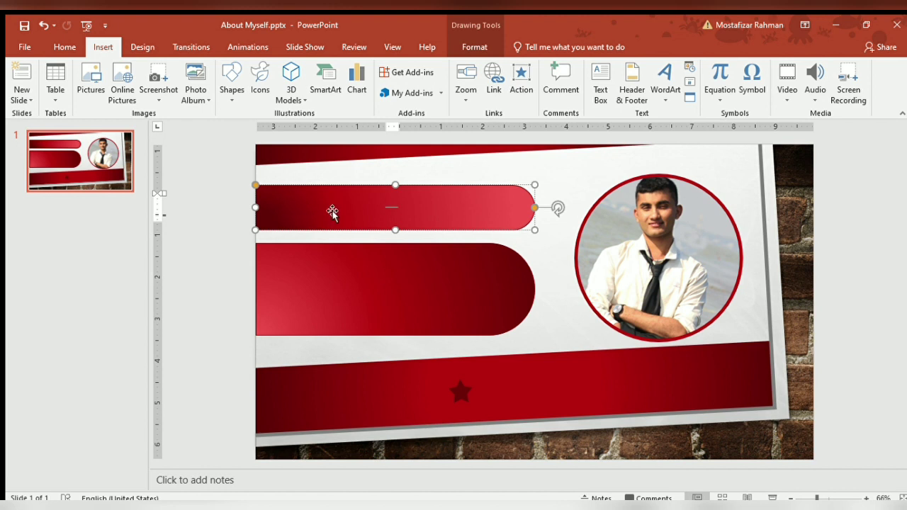
{"action": "type", "text": "sdfjoac"}
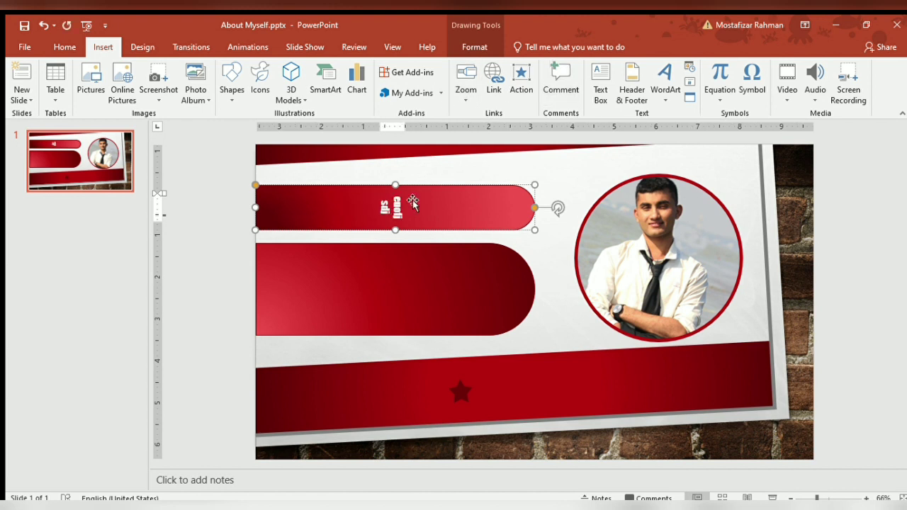
{"action": "left_click", "coordinate": [375, 208]}
{"action": "key", "text": "BackSpace"}
{"action": "key", "text": "BackSpace"}
{"action": "key", "text": "BackSpace"}
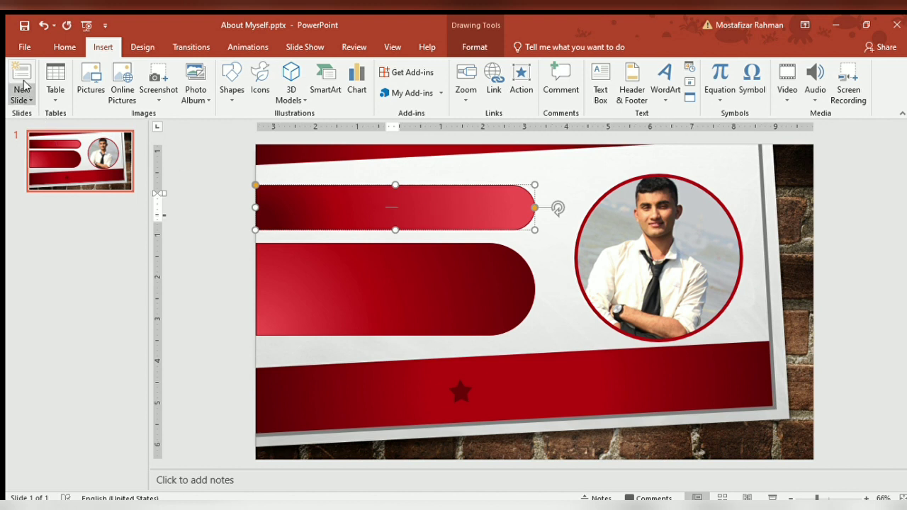
{"action": "left_click", "coordinate": [189, 203]}
{"action": "left_click", "coordinate": [318, 228]}
{"action": "left_click", "coordinate": [207, 208]}
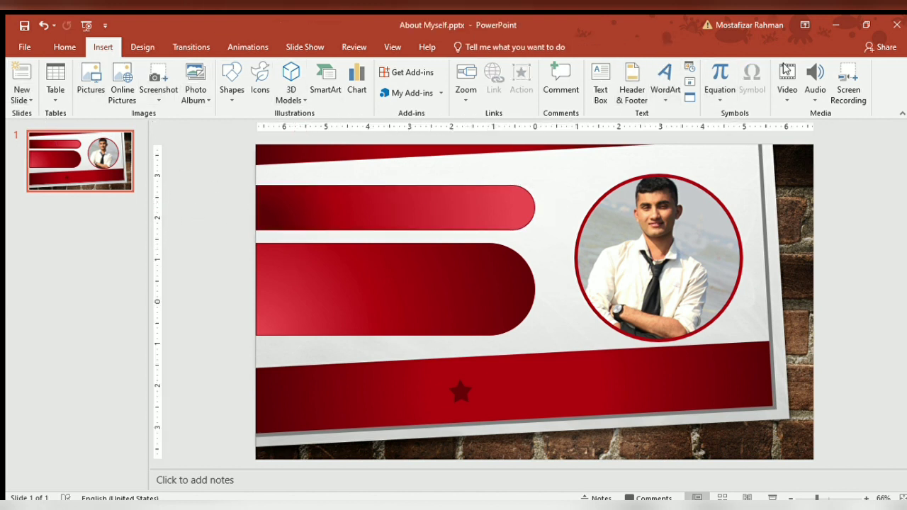
Step: Draw a wide empty text box across the top of the circular photo
{"action": "left_click", "coordinate": [600, 81]}
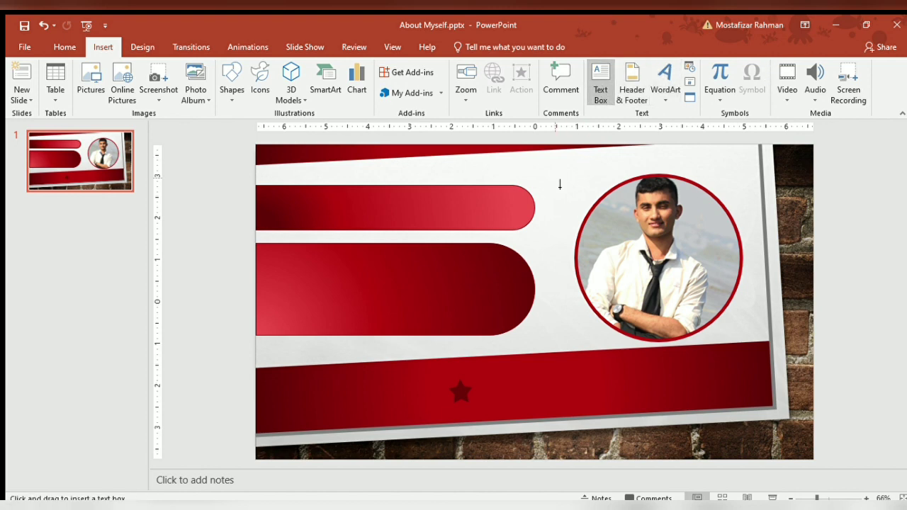
{"action": "left_click", "coordinate": [555, 177]}
{"action": "left_click", "coordinate": [567, 191]}
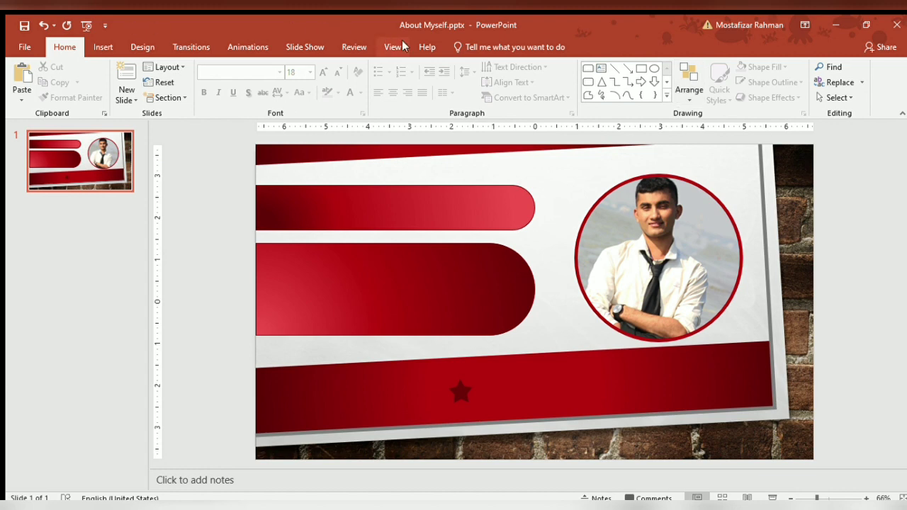
{"action": "left_click", "coordinate": [103, 47]}
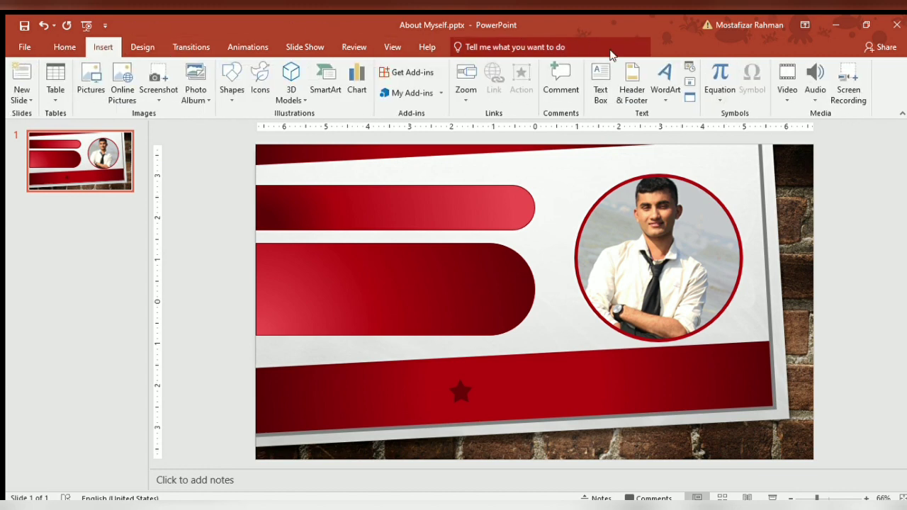
{"action": "left_click", "coordinate": [564, 193]}
{"action": "left_click_drag", "start_coordinate": [569, 216], "coordinate": [767, 246]}
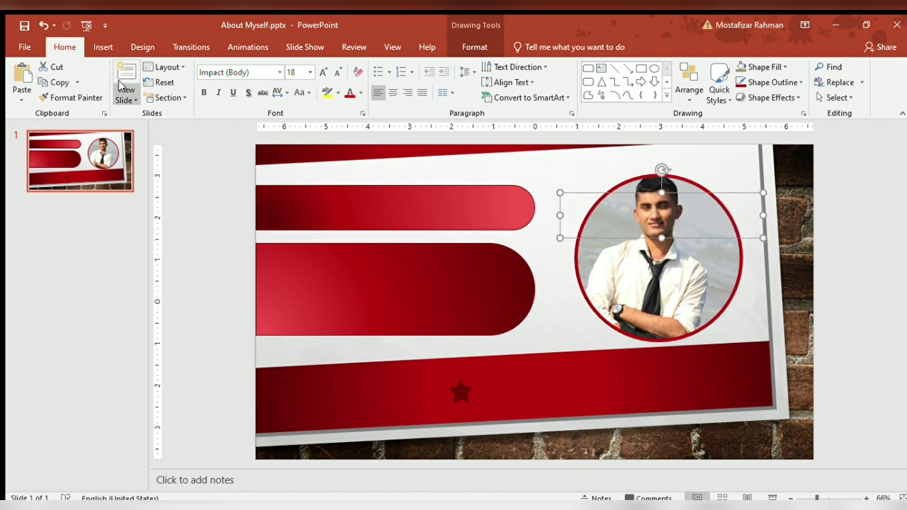
Step: Add two new Title and Content slides after slide 1 and move to slide 3
{"action": "key", "text": "ctrl+m"}
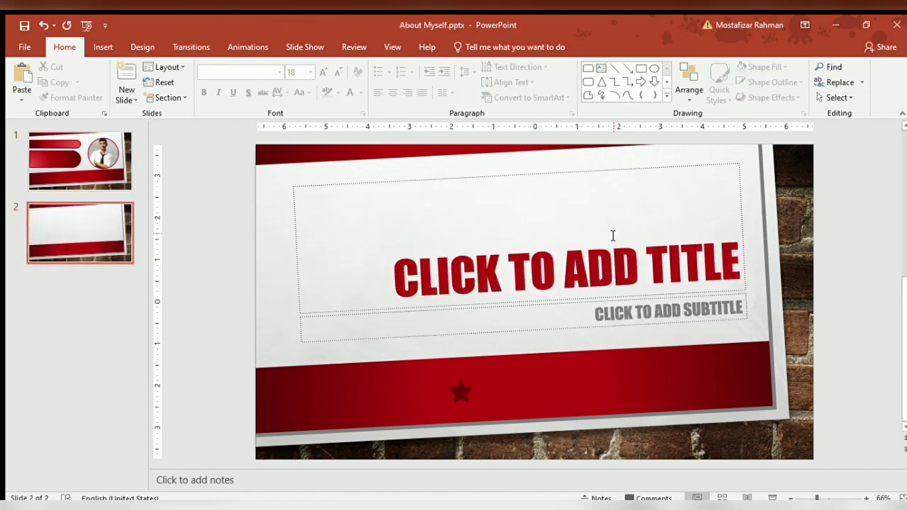
{"action": "left_click", "coordinate": [79, 161]}
{"action": "left_click", "coordinate": [80, 233]}
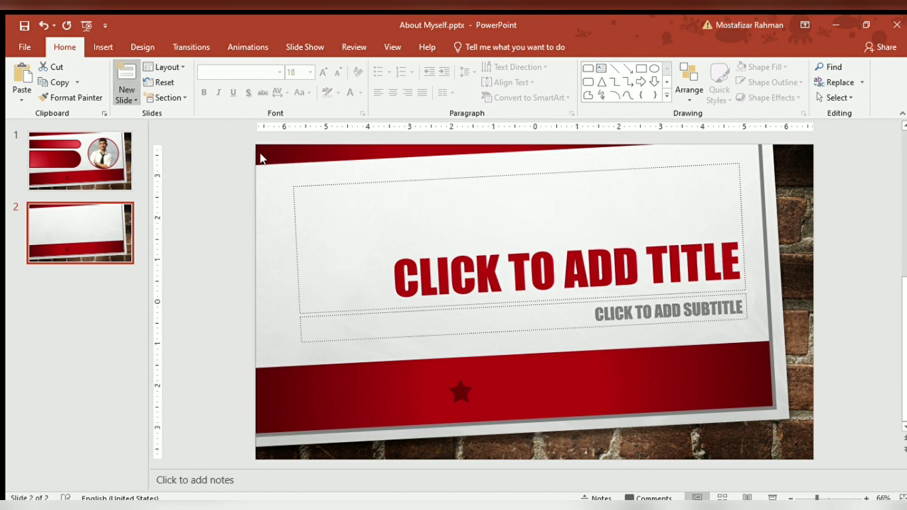
{"action": "key", "text": "ctrl+m"}
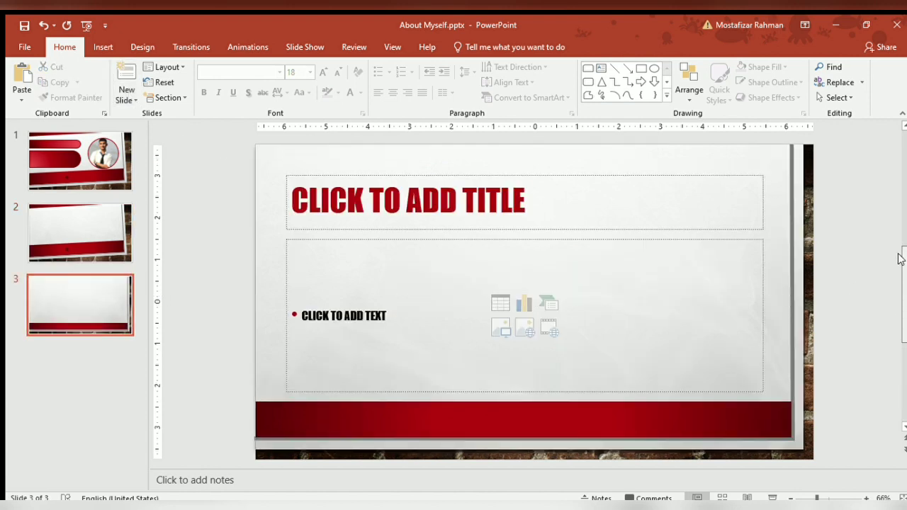
{"action": "left_click_drag", "start_coordinate": [900, 259], "coordinate": [871, 162]}
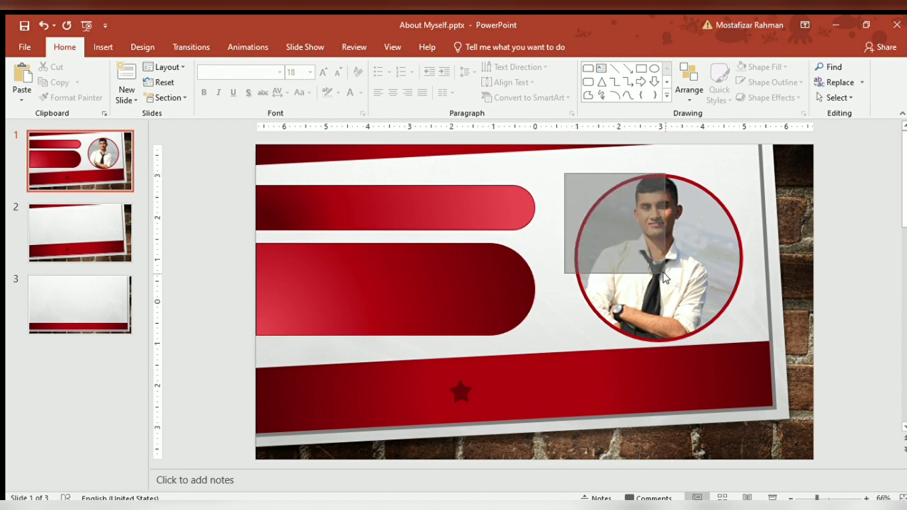
{"action": "scroll", "coordinate": [526, 243], "scroll_direction": "down", "scroll_amount": 3}
{"action": "left_click", "coordinate": [91, 317]}
Step: Begin typing the person's name in slide 3's content placeholder
{"action": "left_click", "coordinate": [435, 267]}
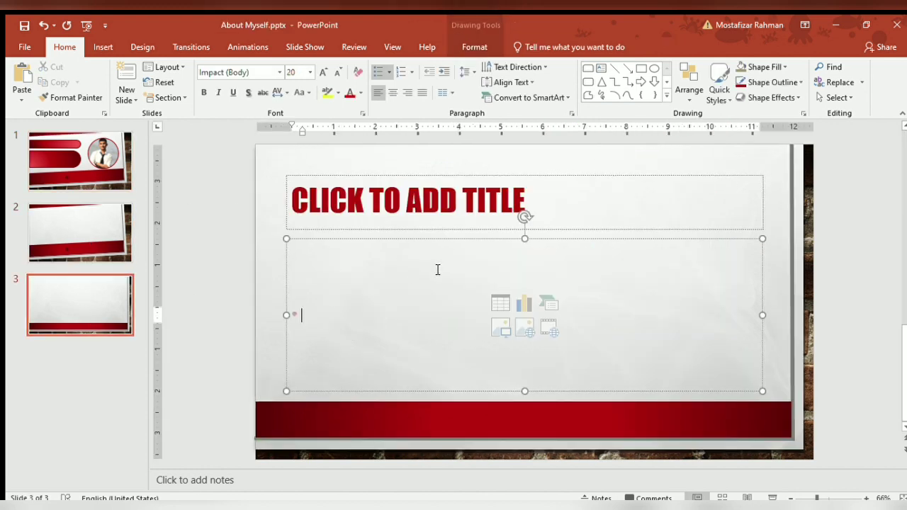
{"action": "left_click", "coordinate": [496, 224]}
{"action": "left_click", "coordinate": [380, 304]}
{"action": "type", "text": "M"}
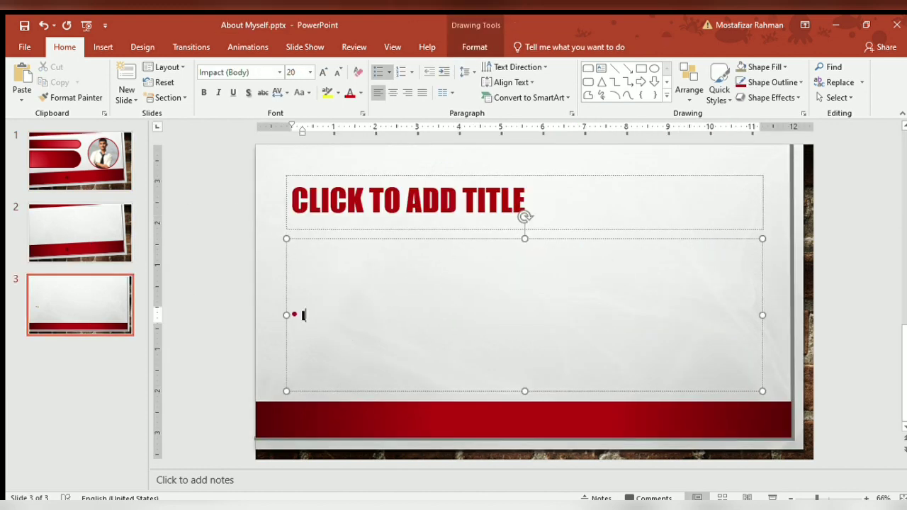
{"action": "key", "text": "BackSpace"}
{"action": "type", "text": "MD ABU A"}
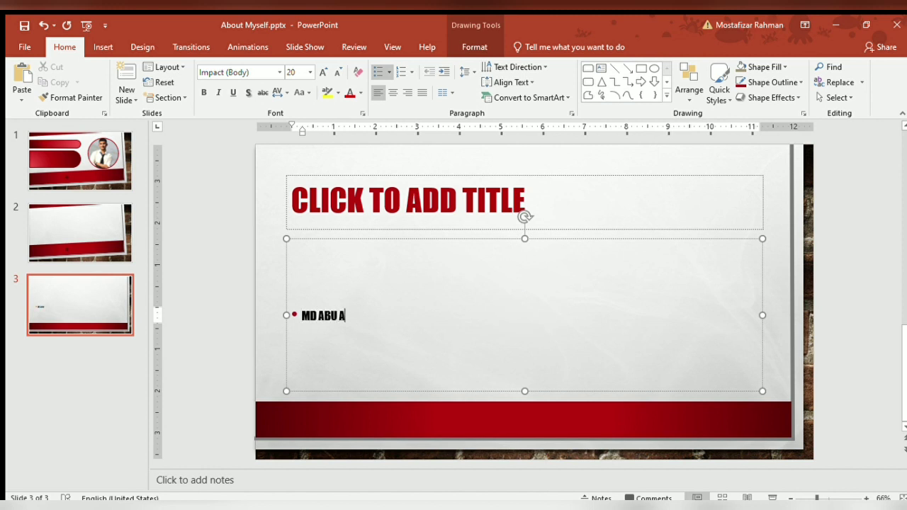
Step: Replace the partial text and bullet with the full name, then start the GRAPHICS DESIGN INSTRUCTOR line below
{"action": "key", "text": "ctrl+a"}
{"action": "key", "text": "BackSpace"}
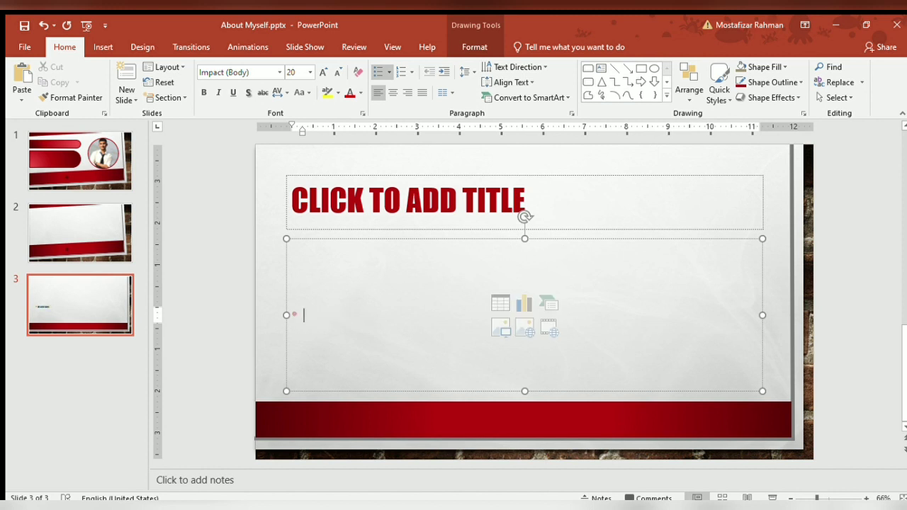
{"action": "key", "text": "BackSpace"}
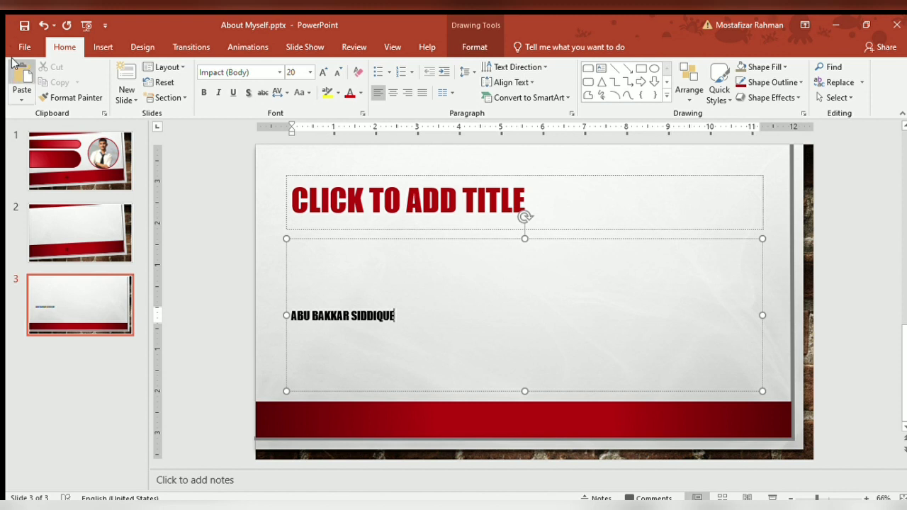
{"action": "key", "text": "Return"}
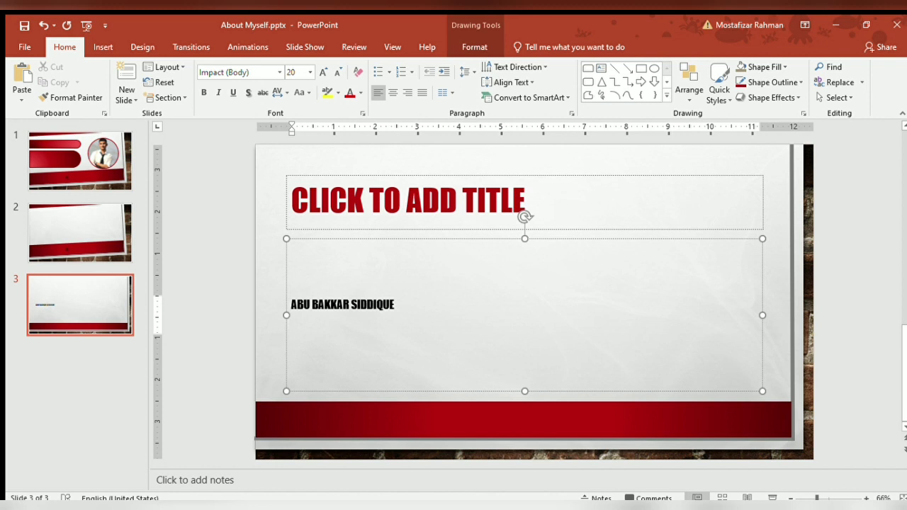
{"action": "type", "text": "PORO"}
{"action": "type", "text": "PHIC"}
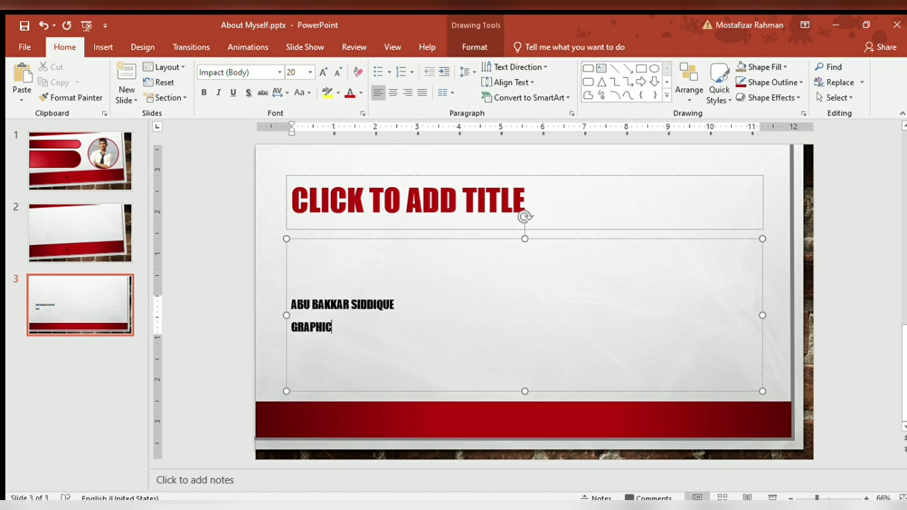
{"action": "type", "text": "IGN IN"}
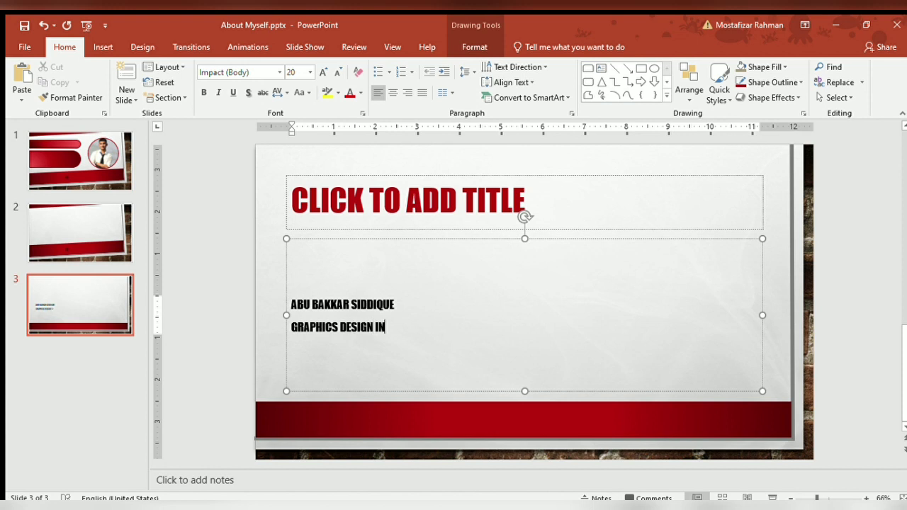
{"action": "type", "text": "STRUCTOR"}
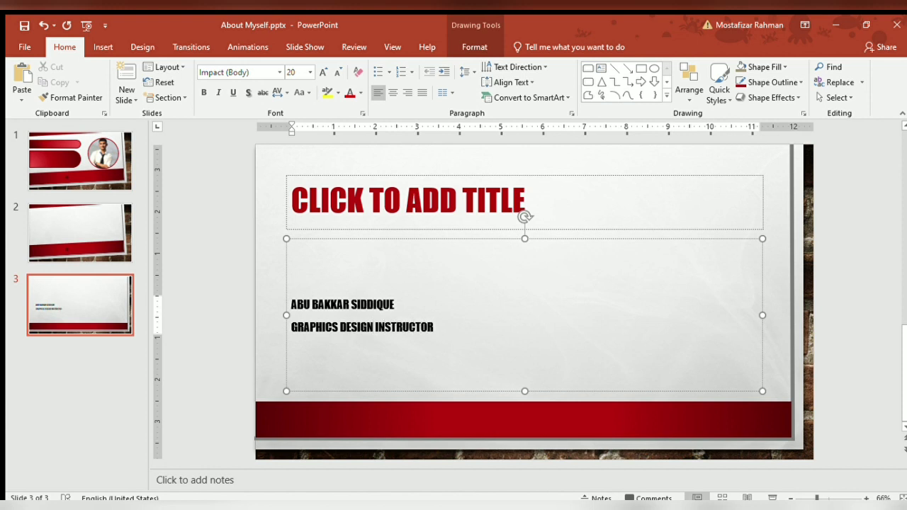
Step: Try the Impact font on the job-title line, then cancel the change
{"action": "left_click_drag", "start_coordinate": [424, 339], "coordinate": [305, 330]}
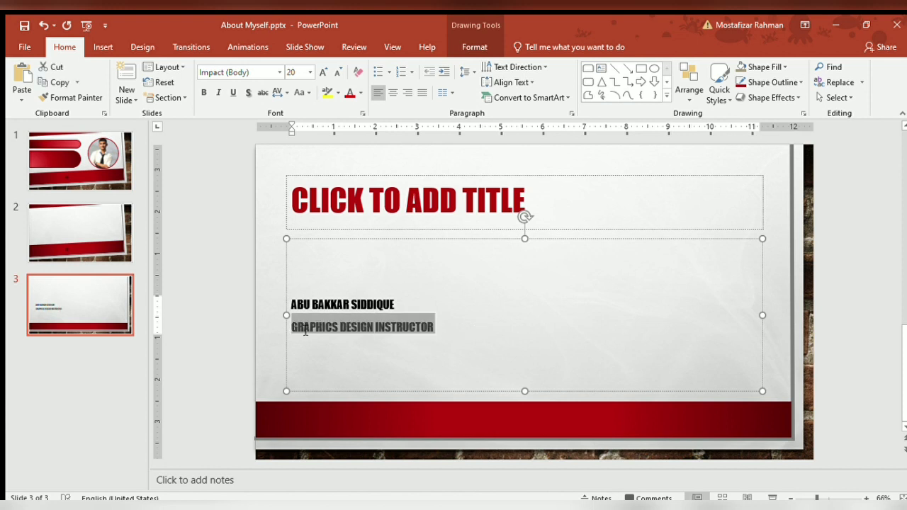
{"action": "left_click", "coordinate": [338, 72]}
{"action": "left_click", "coordinate": [234, 72]}
{"action": "type", "text": "Impact"}
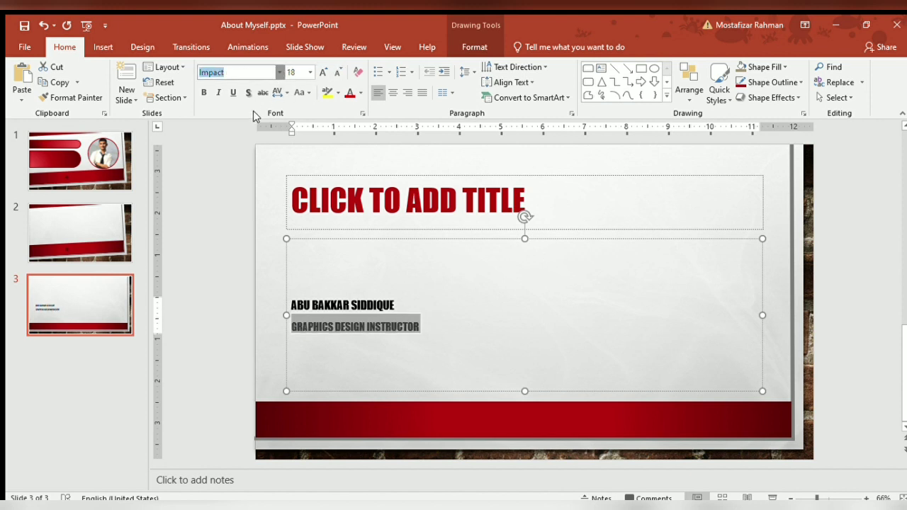
{"action": "key", "text": "Escape"}
{"action": "left_click", "coordinate": [406, 326]}
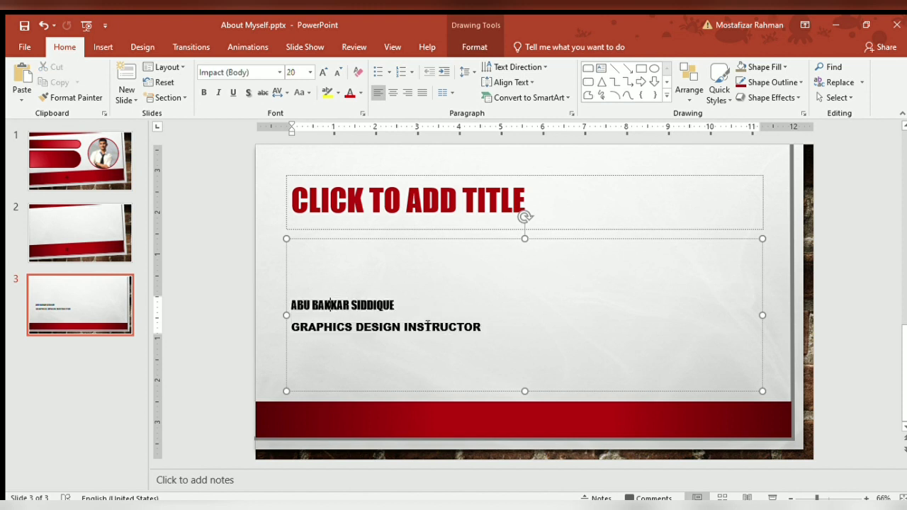
Step: Set the GRAPHICS DESIGN INSTRUCTOR line in Arial Narrow
{"action": "left_click_drag", "start_coordinate": [487, 327], "coordinate": [306, 326]}
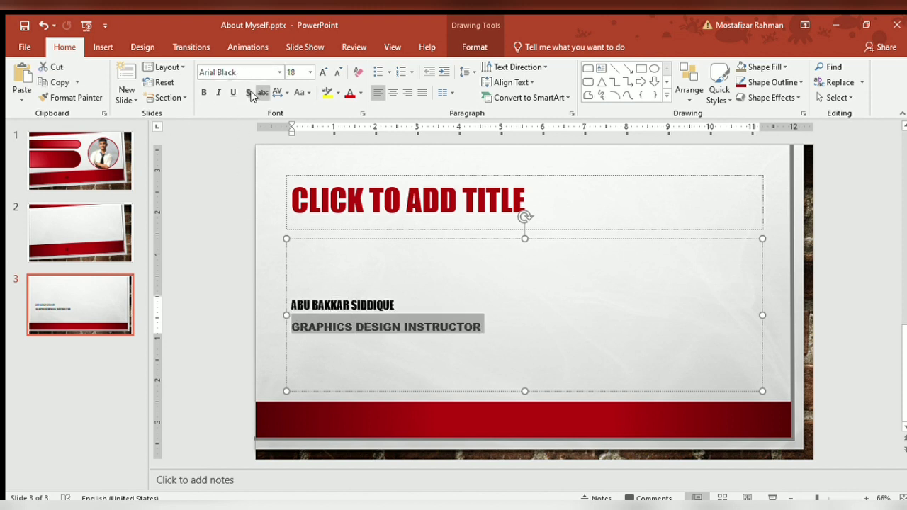
{"action": "left_click", "coordinate": [272, 72]}
{"action": "type", "text": "Arial Narrow"}
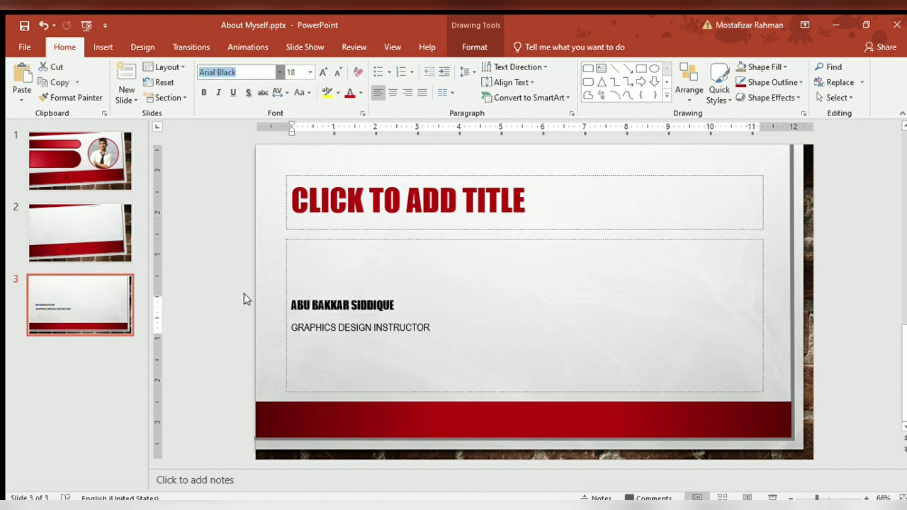
{"action": "key", "text": "Return"}
{"action": "left_click", "coordinate": [430, 337]}
{"action": "left_click", "coordinate": [423, 307]}
{"action": "left_click", "coordinate": [460, 340]}
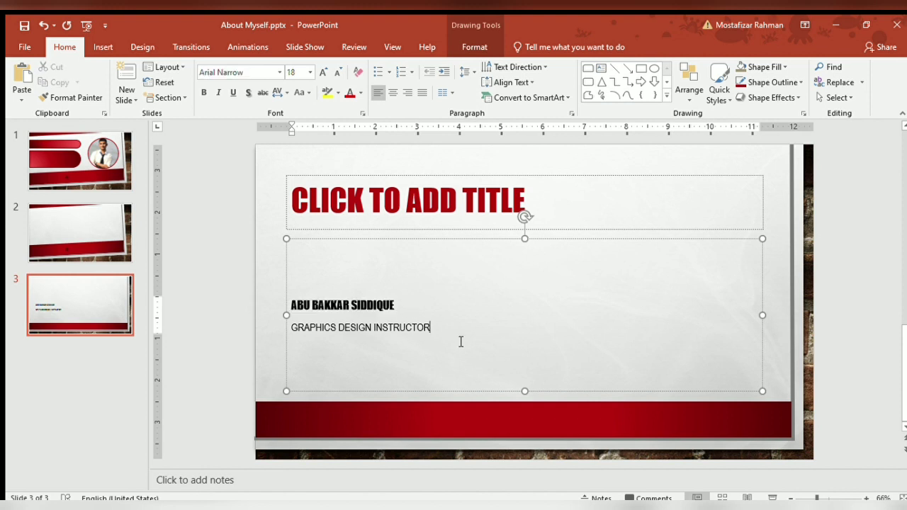
{"action": "mouse_move", "coordinate": [437, 333]}
{"action": "left_mouse_down"}
{"action": "mouse_move", "coordinate": [307, 316]}
{"action": "mouse_move", "coordinate": [291, 304]}
{"action": "left_mouse_up"}
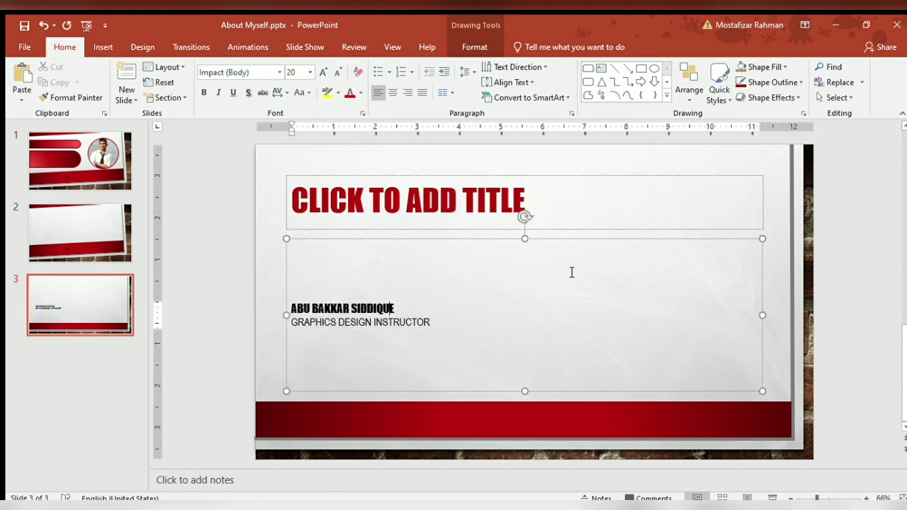
Step: Paste the name and job title into a new text box on slide 1's upper red bar
{"action": "left_click", "coordinate": [103, 46]}
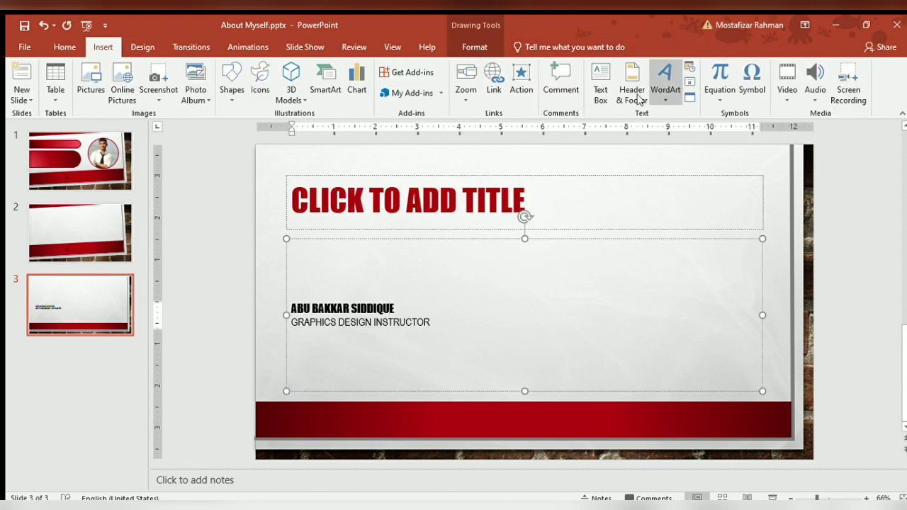
{"action": "left_click", "coordinate": [597, 83]}
{"action": "key", "text": "ctrl+a"}
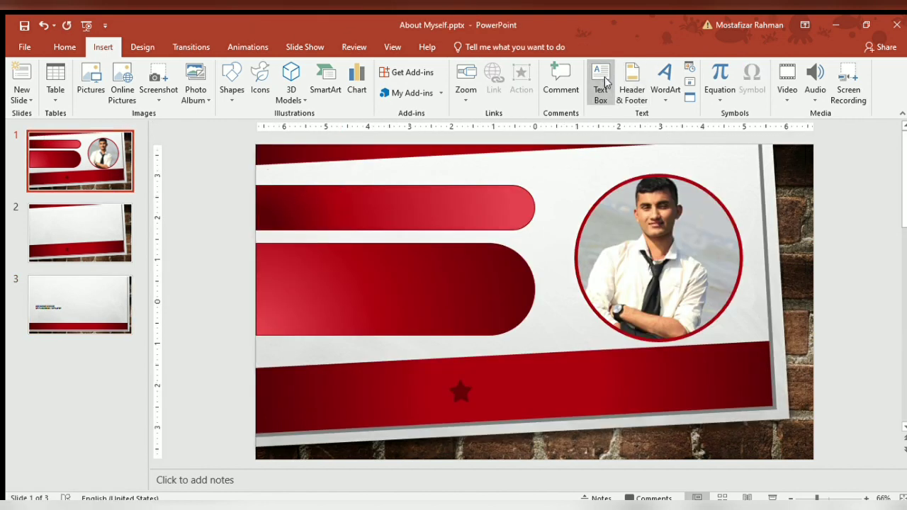
{"action": "left_click", "coordinate": [571, 190]}
{"action": "key", "text": "ctrl+v"}
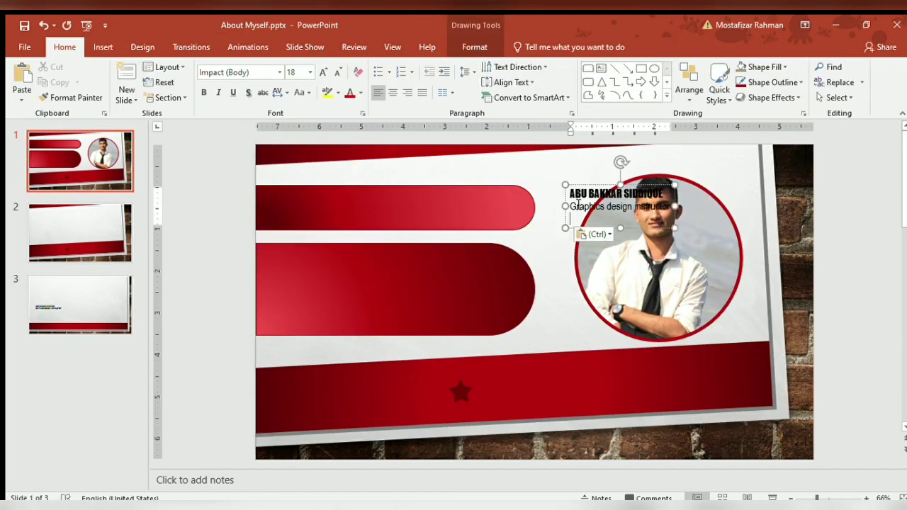
{"action": "left_click_drag", "start_coordinate": [600, 183], "coordinate": [308, 190]}
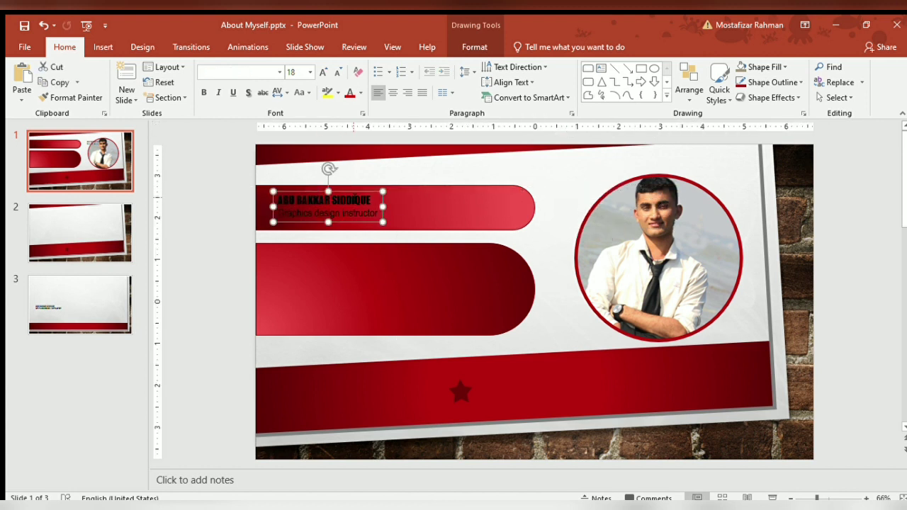
Step: Enlarge the name block's text to 24 pt and widen its box along the bar
{"action": "left_click", "coordinate": [496, 207]}
{"action": "left_click", "coordinate": [367, 213]}
{"action": "key", "text": "ctrl+a"}
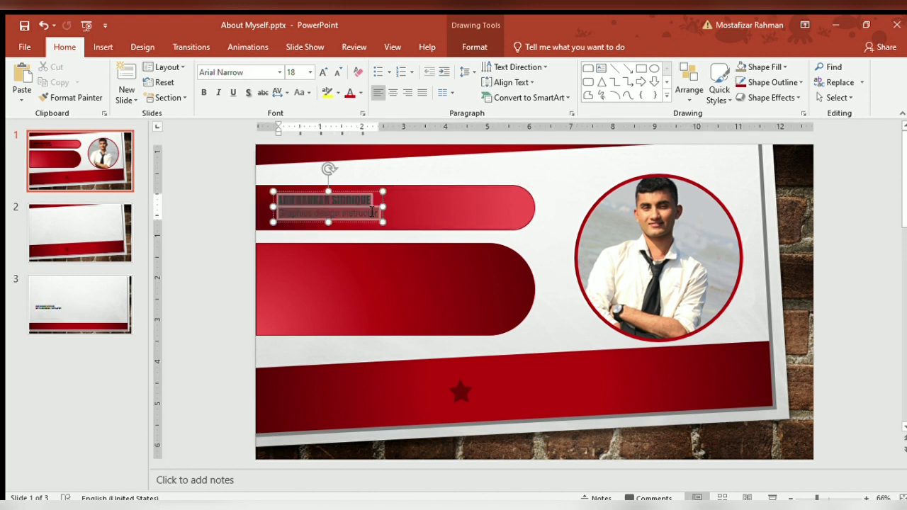
{"action": "left_click", "coordinate": [321, 73]}
{"action": "left_click", "coordinate": [320, 72]}
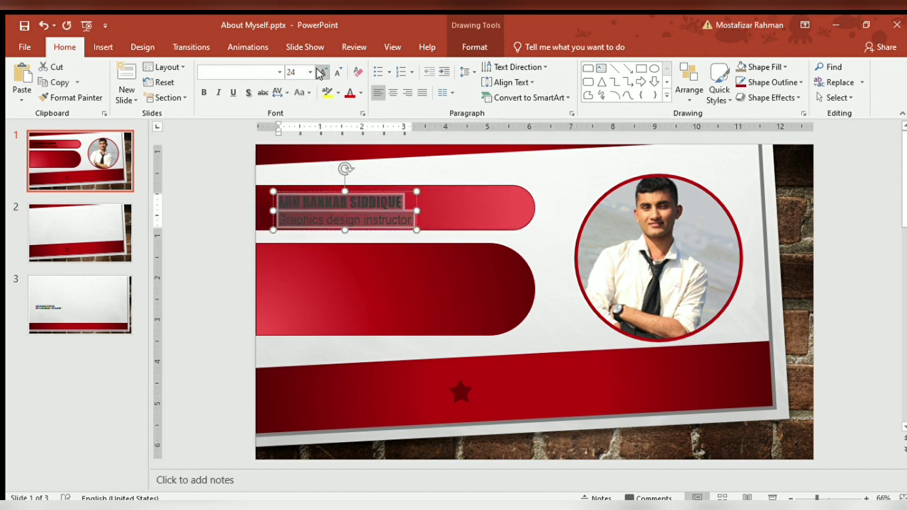
{"action": "left_click", "coordinate": [421, 212]}
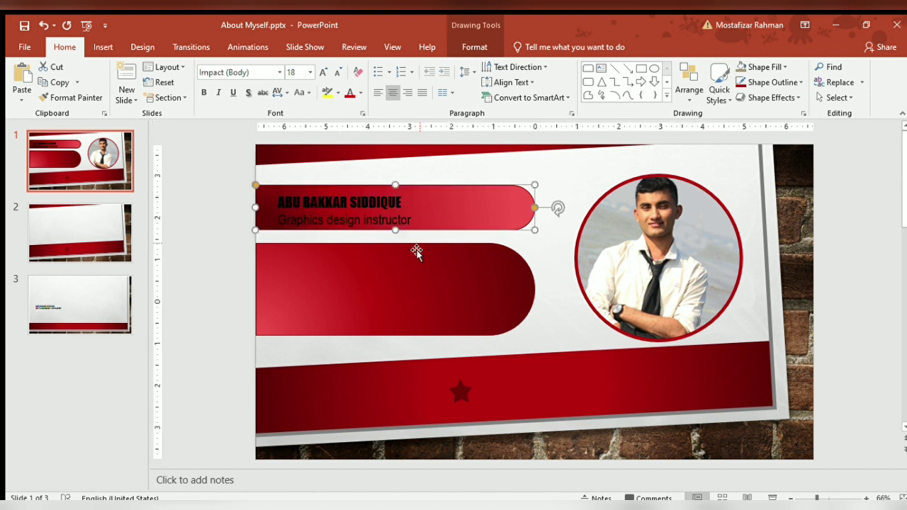
{"action": "left_click", "coordinate": [350, 226]}
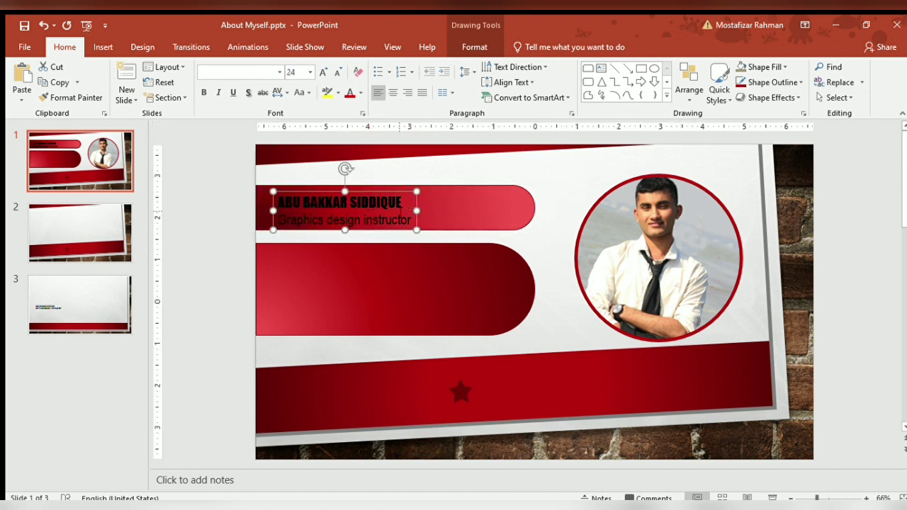
{"action": "left_click_drag", "start_coordinate": [419, 213], "coordinate": [496, 213]}
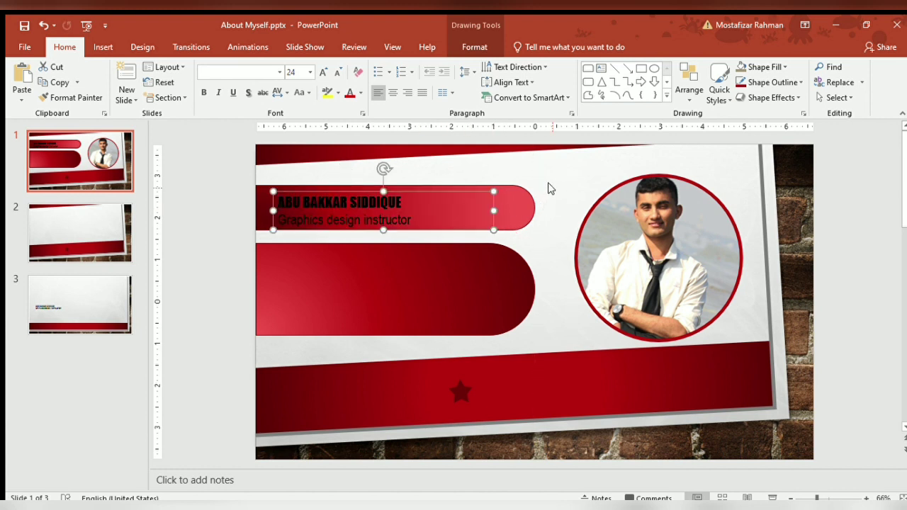
Step: Make the name and job title text white
{"action": "left_click", "coordinate": [361, 218]}
{"action": "key", "text": "ctrl+a"}
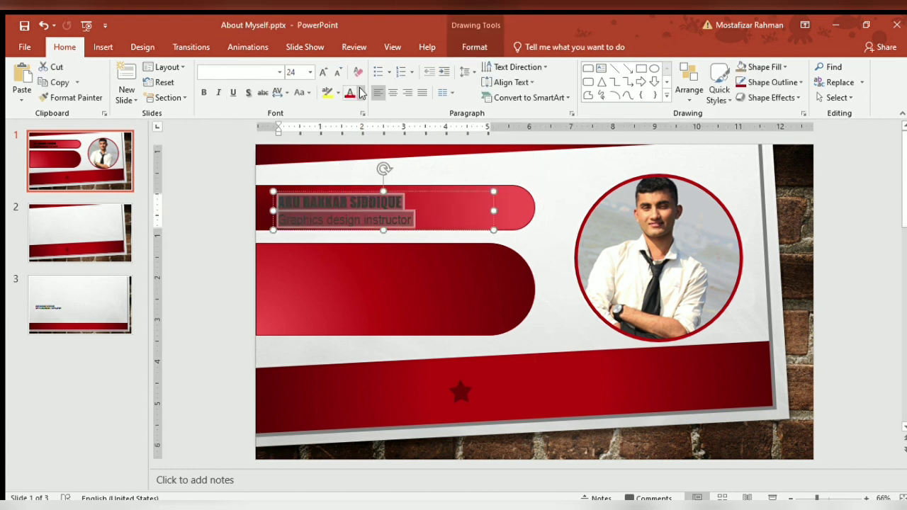
{"action": "key", "text": "Escape"}
{"action": "key", "text": "Escape"}
{"action": "left_click", "coordinate": [416, 199]}
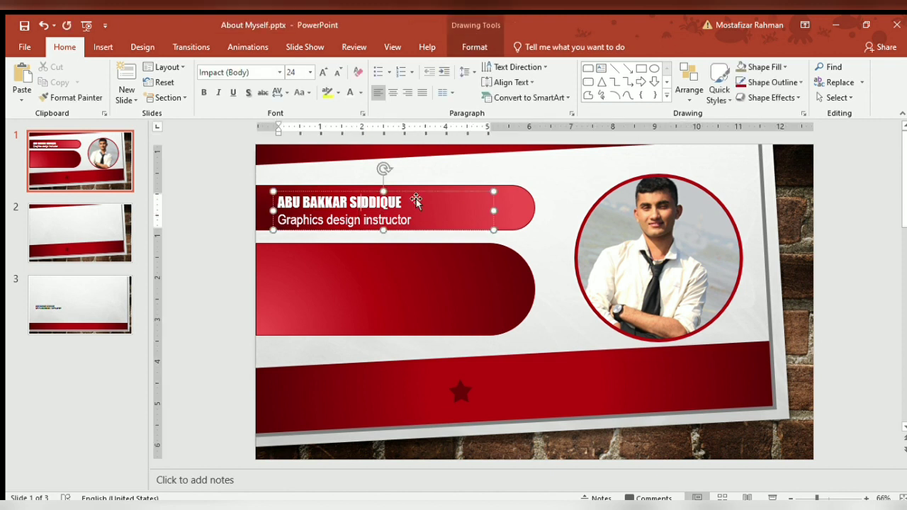
{"action": "key", "text": "Escape"}
{"action": "left_click", "coordinate": [383, 203]}
{"action": "left_click", "coordinate": [529, 202]}
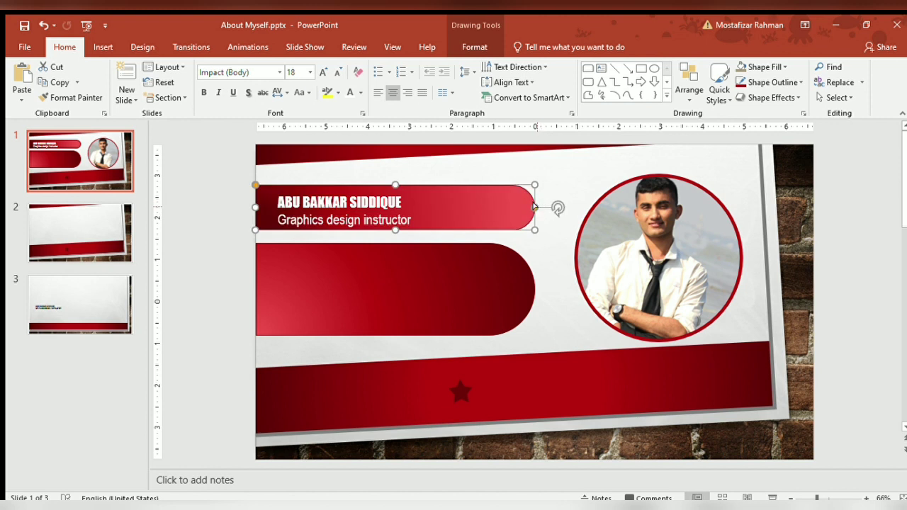
Step: Shorten the upper red pill and centre the name text on it
{"action": "left_click_drag", "start_coordinate": [537, 205], "coordinate": [494, 234]}
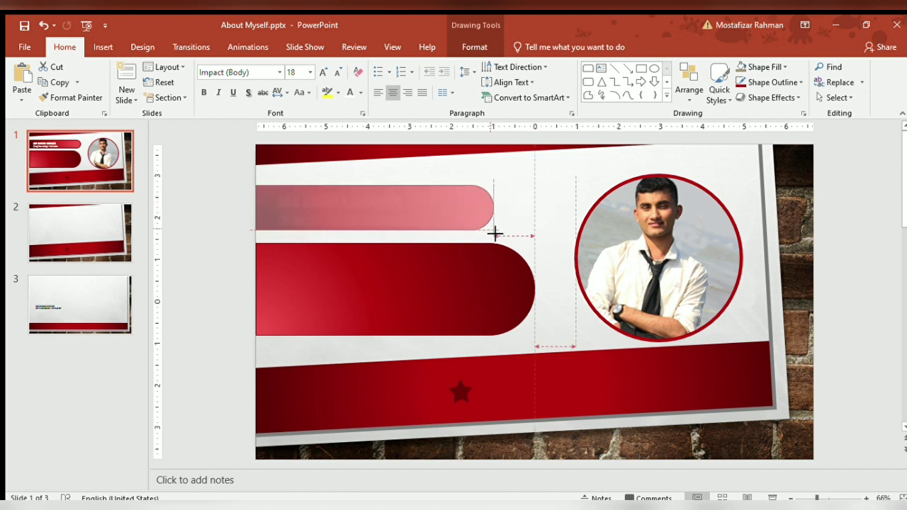
{"action": "left_click", "coordinate": [516, 222]}
{"action": "left_click", "coordinate": [441, 224]}
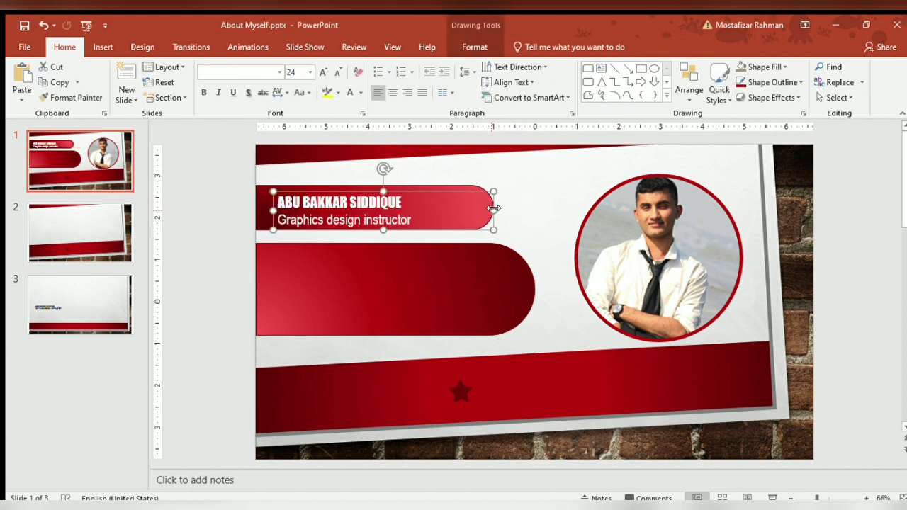
{"action": "left_click_drag", "start_coordinate": [480, 205], "coordinate": [421, 216]}
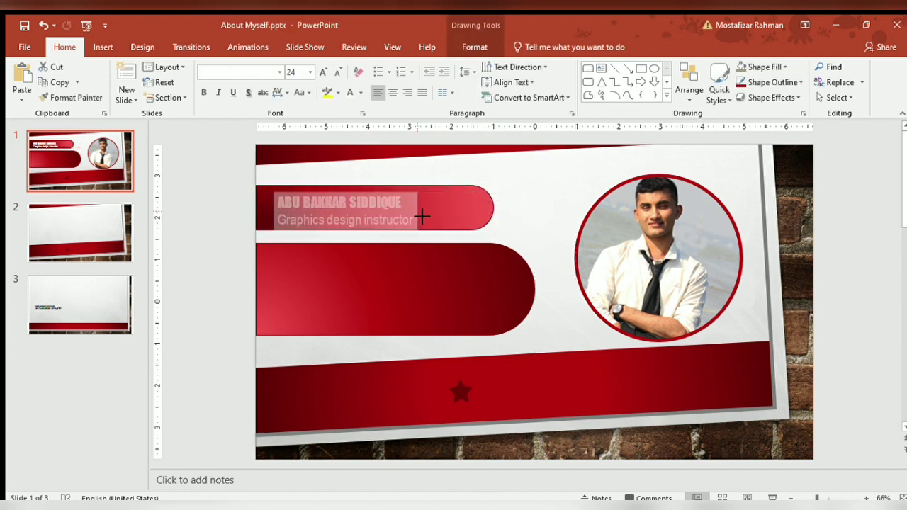
{"action": "left_click", "coordinate": [474, 47]}
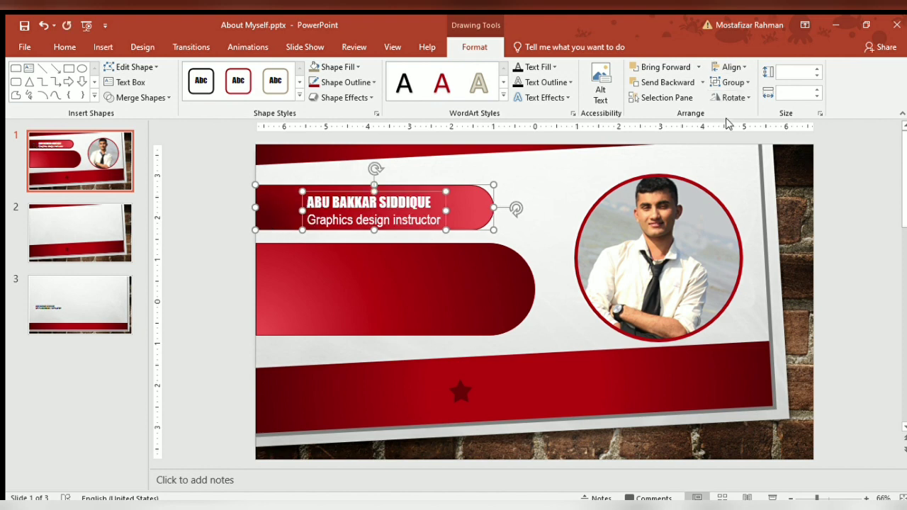
{"action": "key", "text": "ctrl+e"}
{"action": "left_click", "coordinate": [457, 264]}
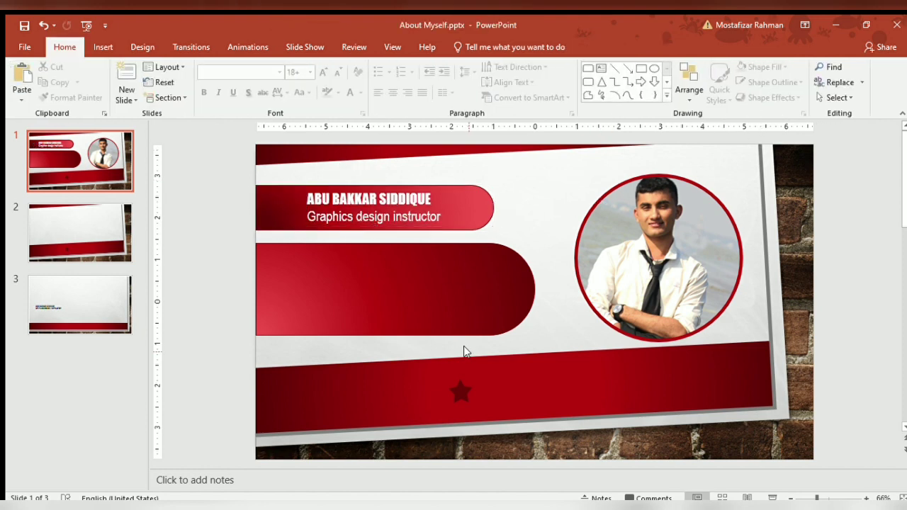
Step: Shorten the lower red banner to 5.68" wide to match the upper pill
{"action": "left_click", "coordinate": [465, 298]}
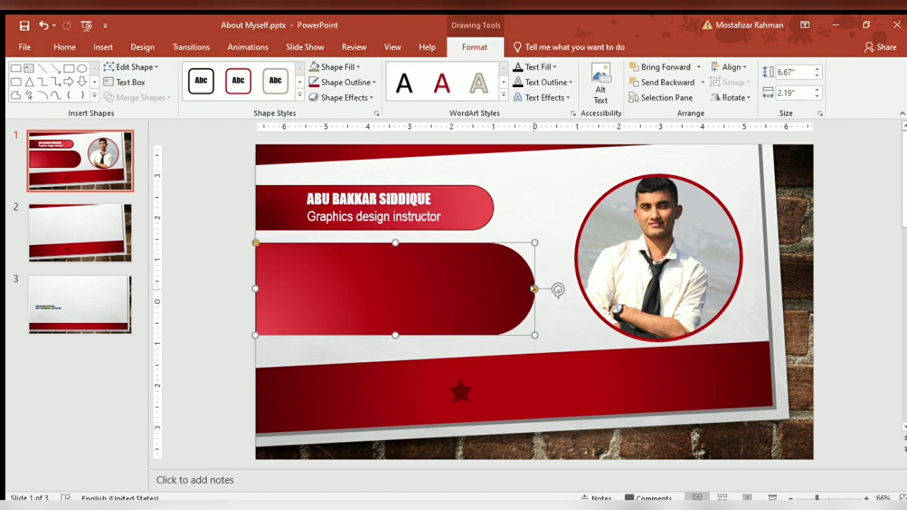
{"action": "left_click_drag", "start_coordinate": [538, 314], "coordinate": [498, 340]}
{"action": "left_click", "coordinate": [502, 330]}
{"action": "left_click", "coordinate": [457, 225]}
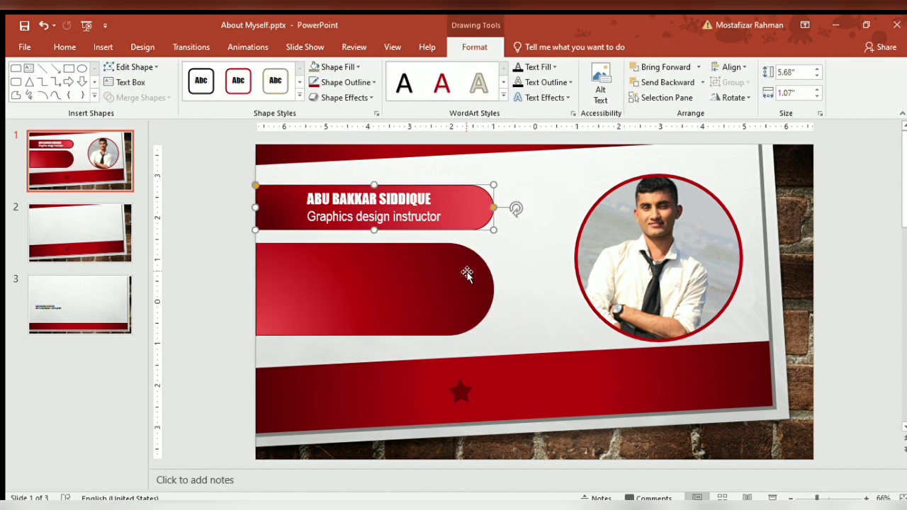
{"action": "left_click", "coordinate": [490, 285]}
{"action": "left_click", "coordinate": [422, 224], "text": "shift"}
{"action": "left_click", "coordinate": [561, 213]}
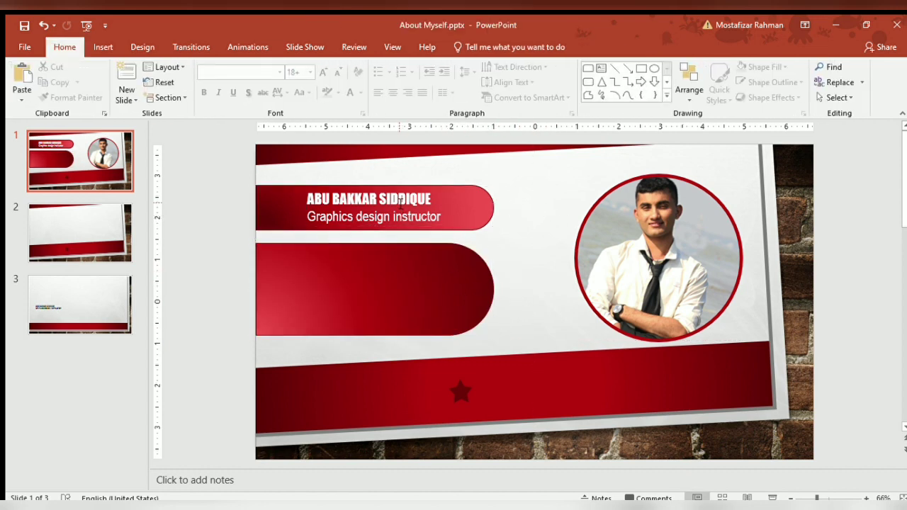
{"action": "left_click", "coordinate": [489, 216]}
{"action": "left_click", "coordinate": [496, 234]}
{"action": "left_click", "coordinate": [486, 283]}
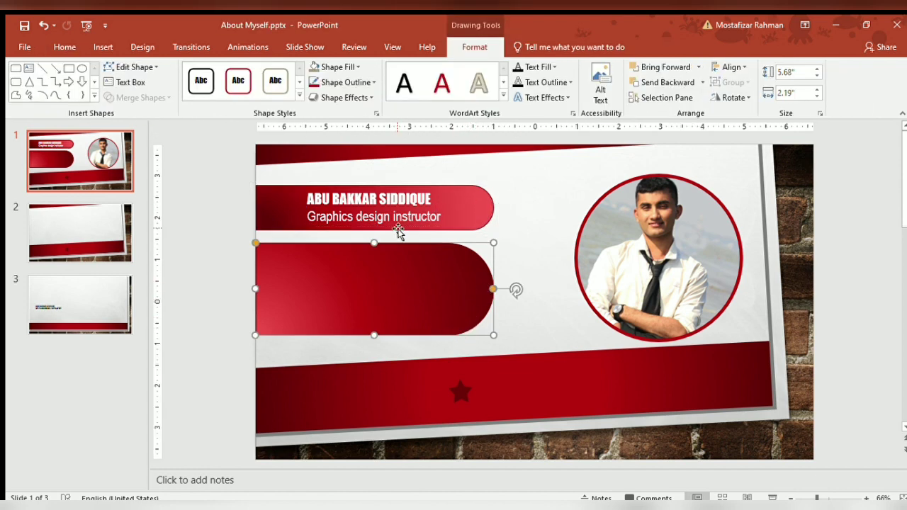
{"action": "left_click", "coordinate": [398, 225]}
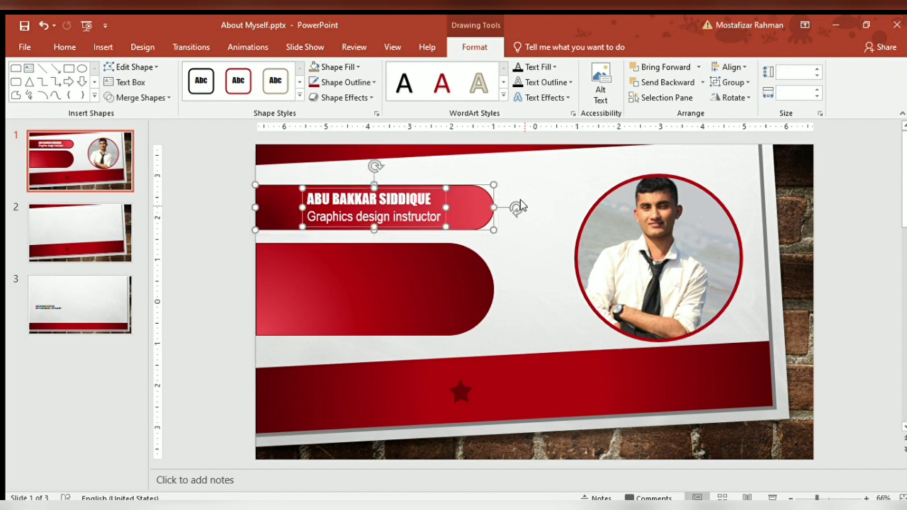
Step: Place a widened copy of the name text box onto the lower banner
{"action": "left_click", "coordinate": [390, 199]}
{"action": "mouse_move", "coordinate": [390, 198]}
{"action": "left_mouse_down"}
{"action": "mouse_move", "coordinate": [388, 285]}
{"action": "mouse_move", "coordinate": [359, 250]}
{"action": "left_mouse_up"}
{"action": "left_click_drag", "start_coordinate": [418, 287], "coordinate": [469, 326]}
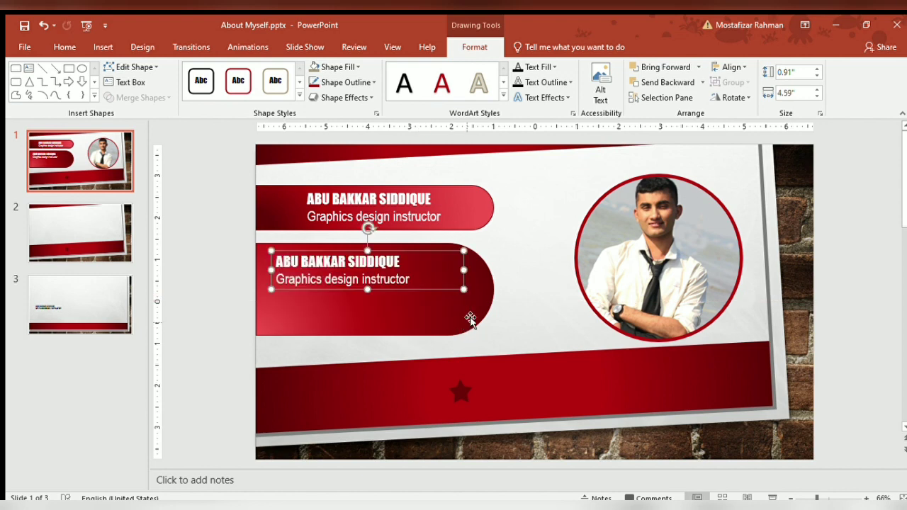
{"action": "left_click", "coordinate": [383, 283]}
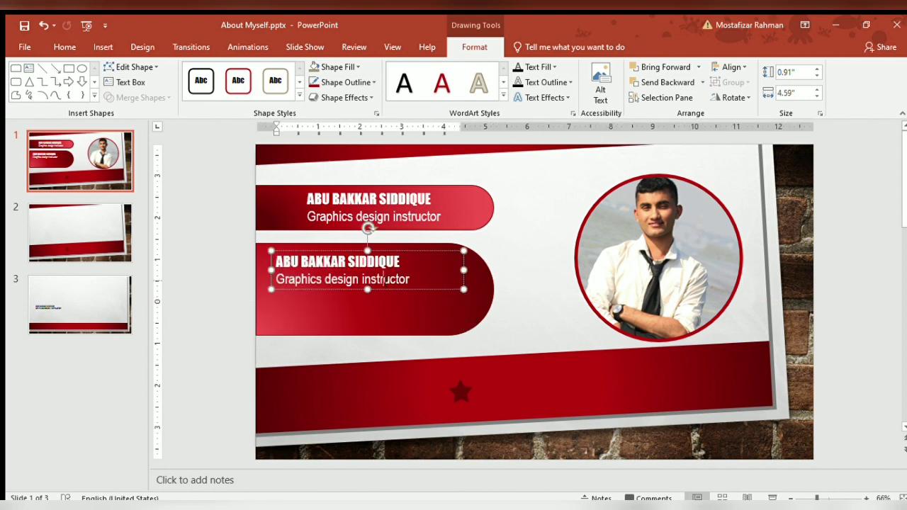
{"action": "left_click", "coordinate": [117, 303]}
Step: Overwrite slide 3's name lines with 'LOREM IPSUM DOLOR SIT AMET', then trim it to a lone L
{"action": "left_click", "coordinate": [452, 318]}
{"action": "key", "text": "ctrl+a"}
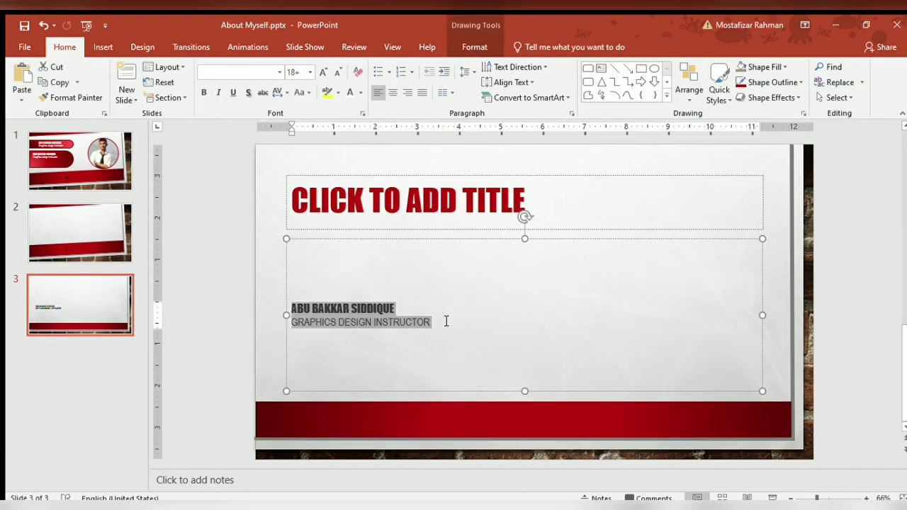
{"action": "type", "text": "LOR"}
{"action": "key", "text": "BackSpace"}
{"action": "key", "text": "BackSpace"}
{"action": "key", "text": "BackSpace"}
{"action": "type", "text": "LO"}
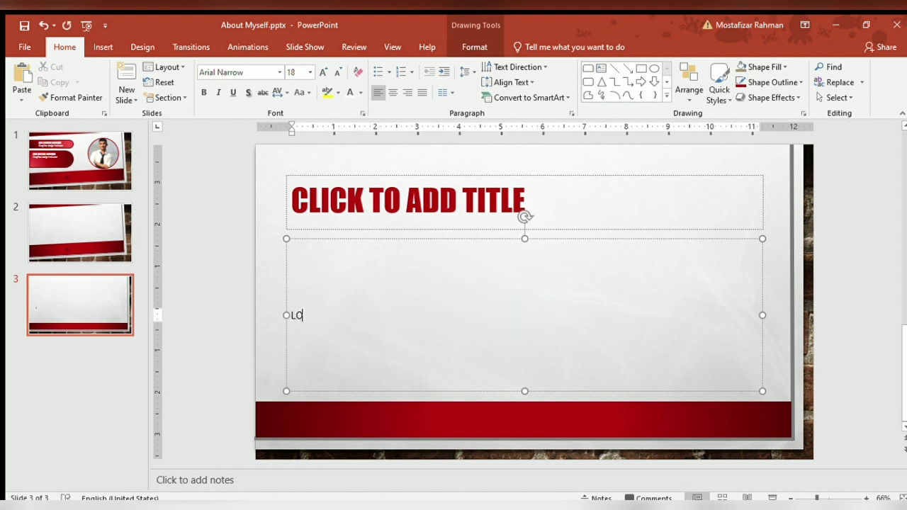
{"action": "type", "text": "REM IPSUM"}
{"action": "type", "text": " DOLOR SIT "}
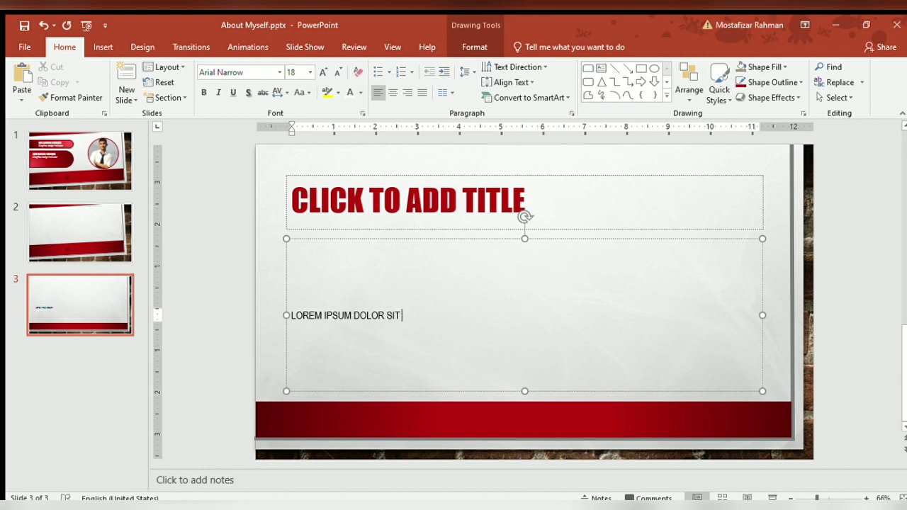
{"action": "type", "text": "AMETA"}
{"action": "key", "text": "ctrl+a"}
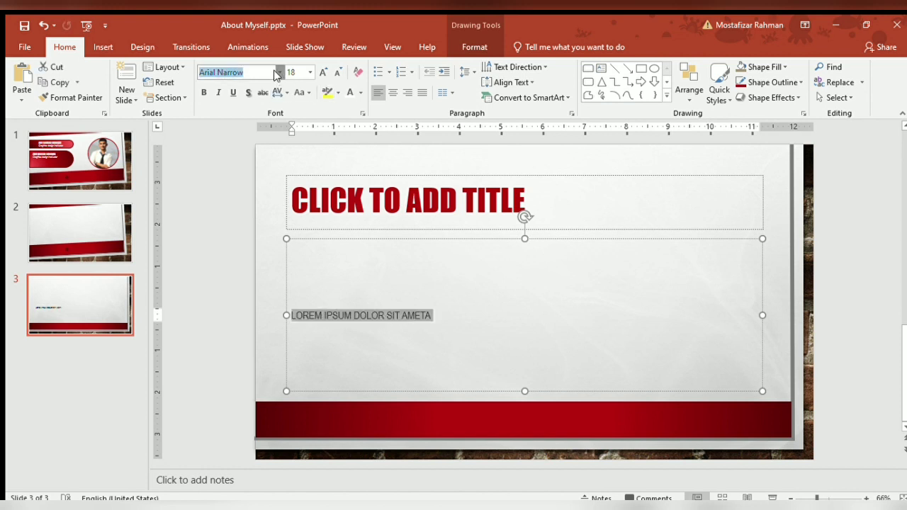
{"action": "left_click_drag", "start_coordinate": [433, 318], "coordinate": [229, 319]}
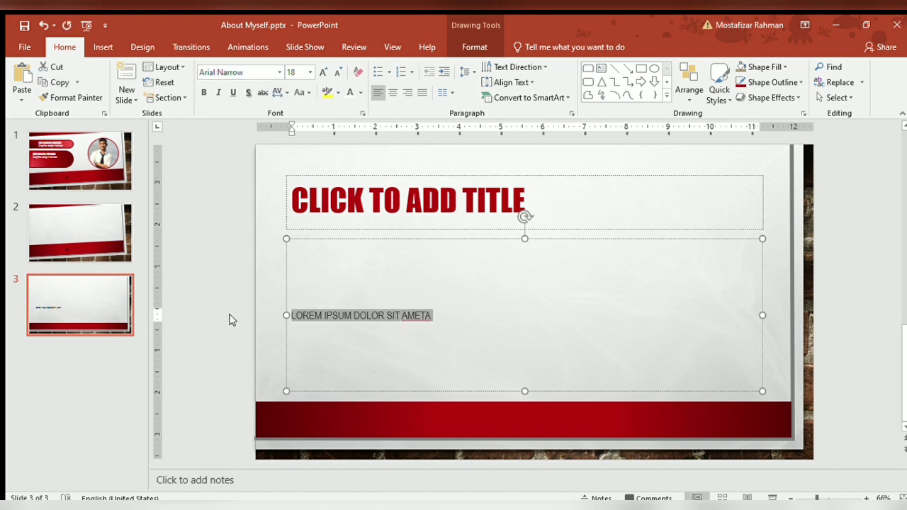
{"action": "type", "text": "L"}
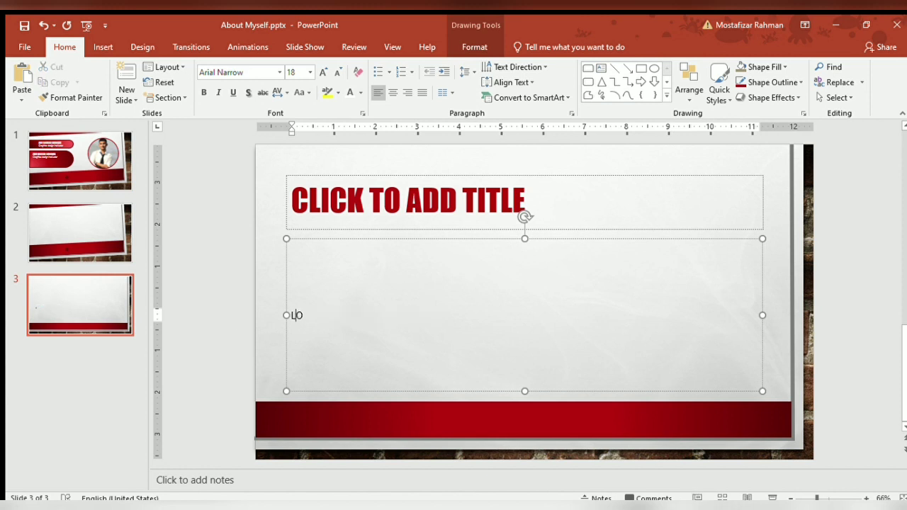
{"action": "type", "text": "ORE"}
{"action": "key", "text": "BackSpace"}
{"action": "key", "text": "BackSpace"}
{"action": "key", "text": "BackSpace"}
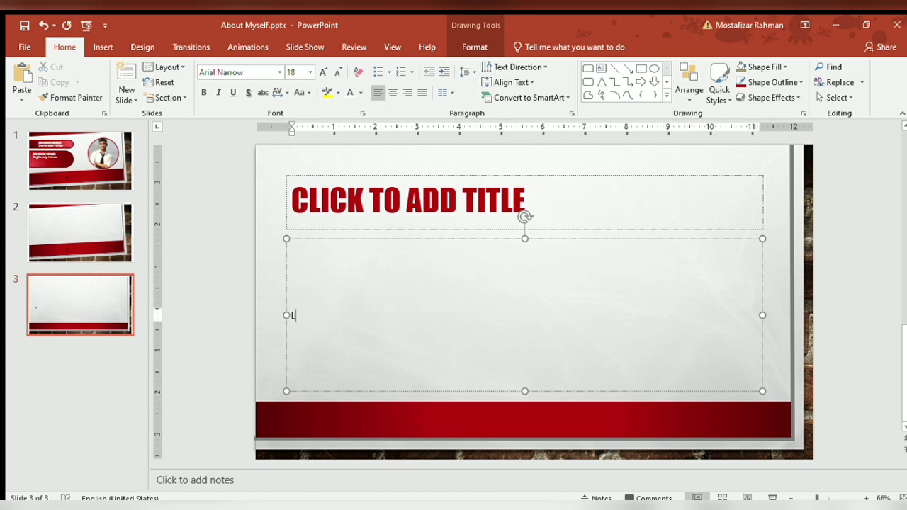
{"action": "key", "text": "BackSpace"}
{"action": "type", "text": "LO"}
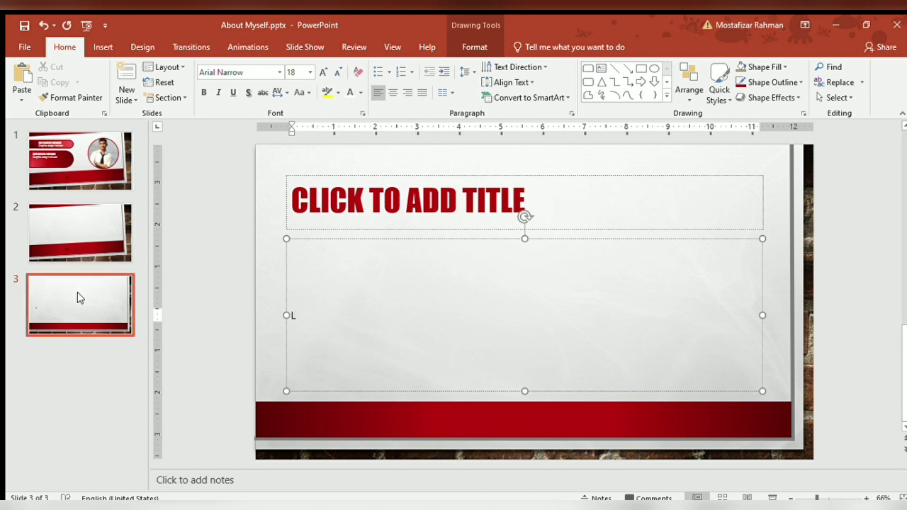
{"action": "left_click", "coordinate": [104, 300]}
Step: Draw a text box across the middle of slide 3 and type placeholder lorem text
{"action": "left_click", "coordinate": [102, 47]}
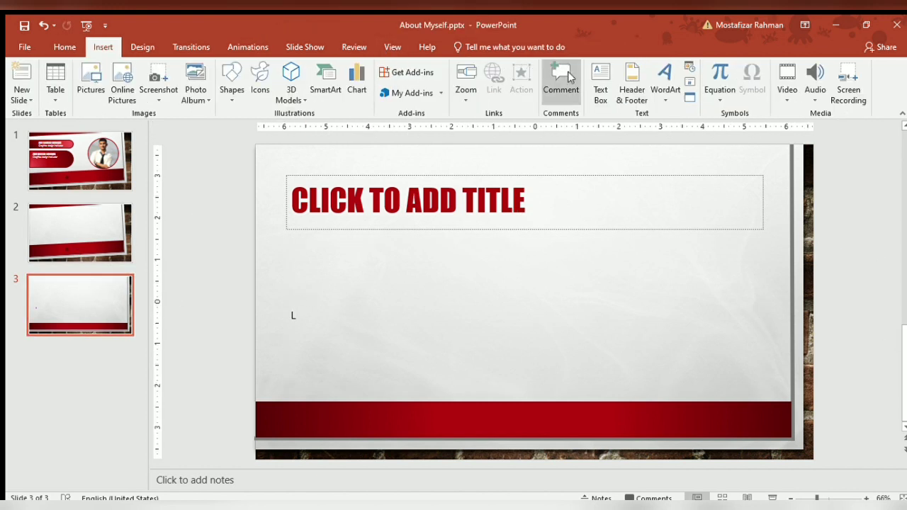
{"action": "left_click", "coordinate": [600, 84]}
{"action": "left_click", "coordinate": [524, 318]}
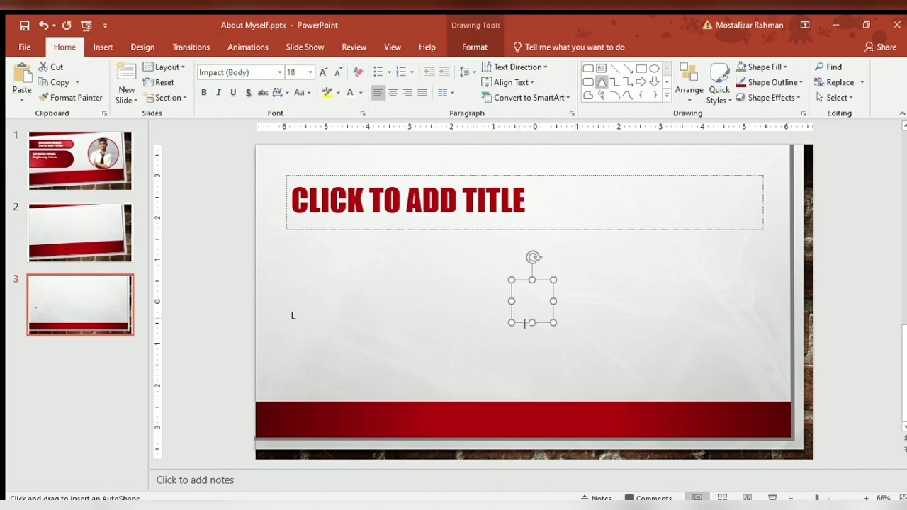
{"action": "key", "text": "Delete"}
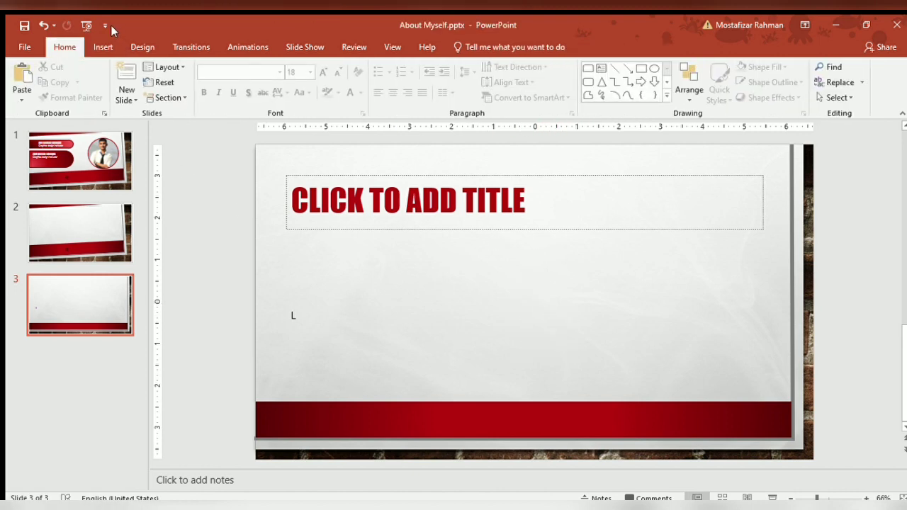
{"action": "left_click", "coordinate": [601, 84]}
{"action": "mouse_move", "coordinate": [364, 295]}
{"action": "left_mouse_down"}
{"action": "mouse_move", "coordinate": [592, 340]}
{"action": "mouse_move", "coordinate": [634, 336]}
{"action": "left_mouse_up"}
{"action": "type", "text": "Lorem Ipsum dol"}
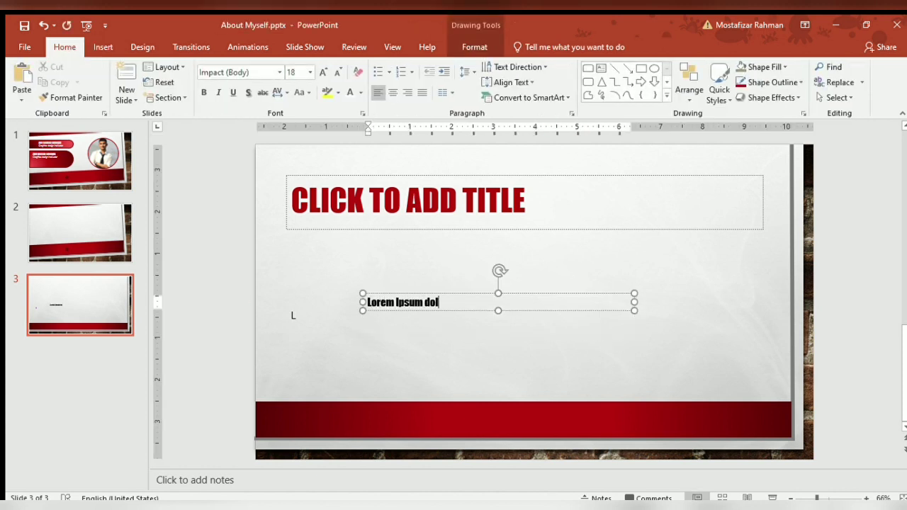
{"action": "type", "text": "sit"}
{"action": "type", "text": "met"}
Step: Fill the new text box with pasted lorem ipsum lines
{"action": "key", "text": "ctrl+a"}
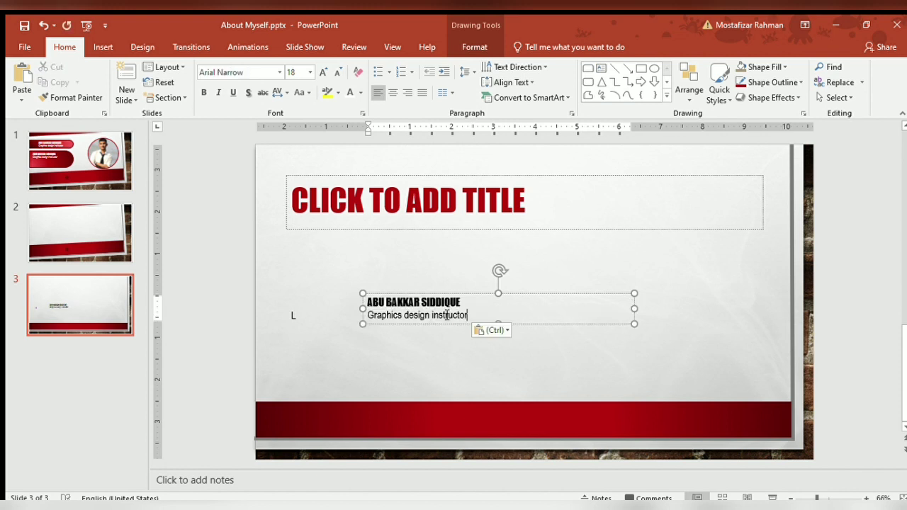
{"action": "key", "text": "ctrl+z"}
{"action": "left_click", "coordinate": [495, 303]}
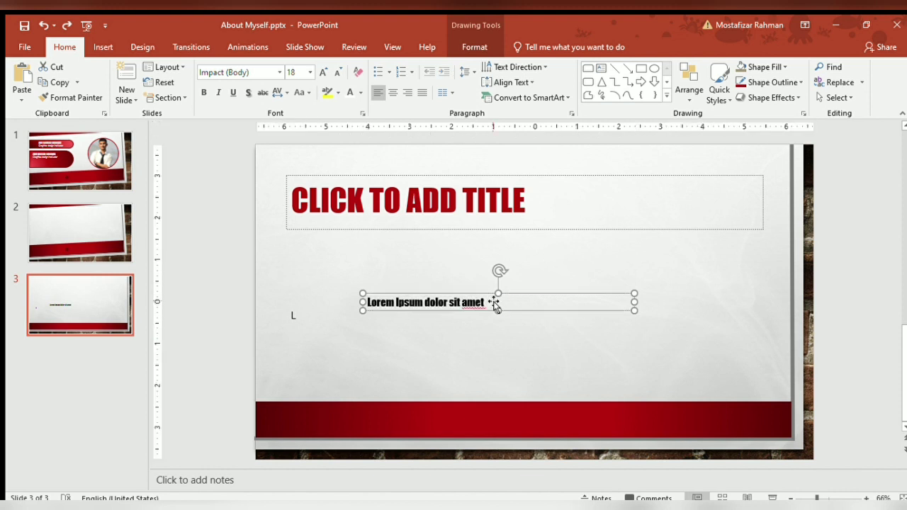
{"action": "key", "text": "Delete"}
{"action": "key", "text": "ctrl+z"}
{"action": "key", "text": "ctrl+v"}
{"action": "key", "text": "ctrl+v"}
{"action": "key", "text": "ctrl+v"}
{"action": "key", "text": "ctrl+v"}
{"action": "key", "text": "ctrl+v"}
{"action": "key", "text": "ctrl+v"}
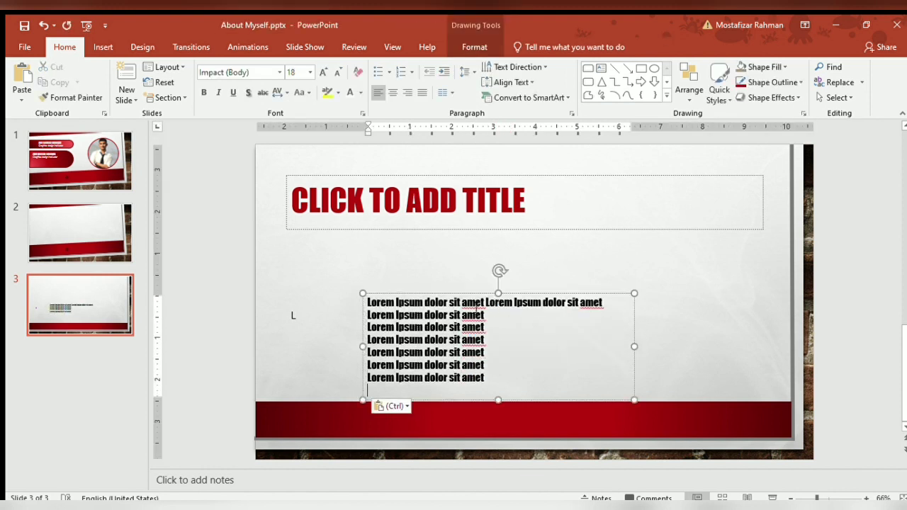
{"action": "type", "text": "Lorem Ipsum dolor sit amet"}
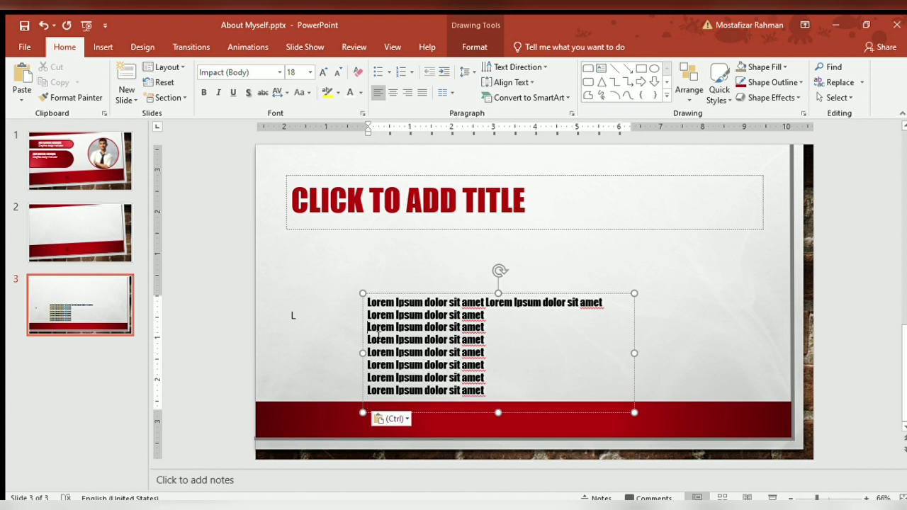
Step: Join the short lorem ipsum lines and delete the extra 'dolor sit amet' words
{"action": "key", "text": "BackSpace"}
{"action": "left_click", "coordinate": [357, 330]}
{"action": "key", "text": "BackSpace"}
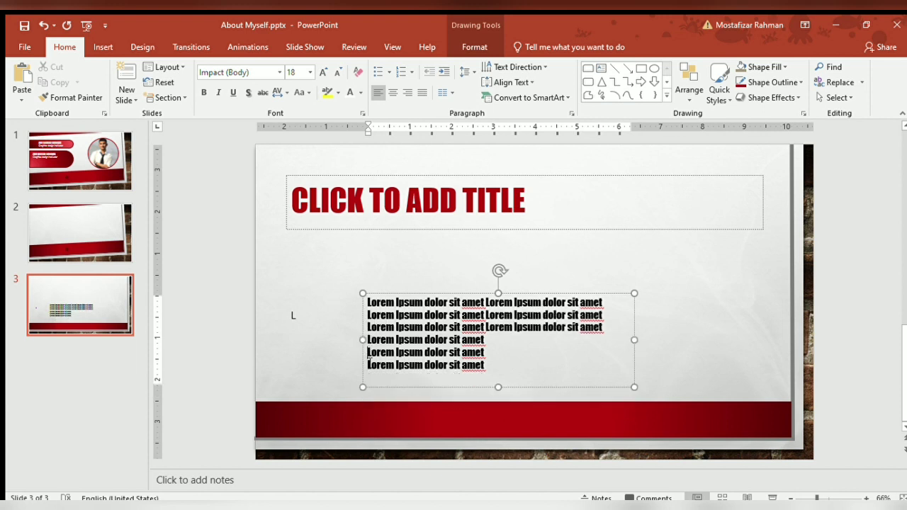
{"action": "left_click", "coordinate": [368, 353]}
{"action": "key", "text": "BackSpace"}
{"action": "left_click_drag", "start_coordinate": [543, 326], "coordinate": [617, 327]}
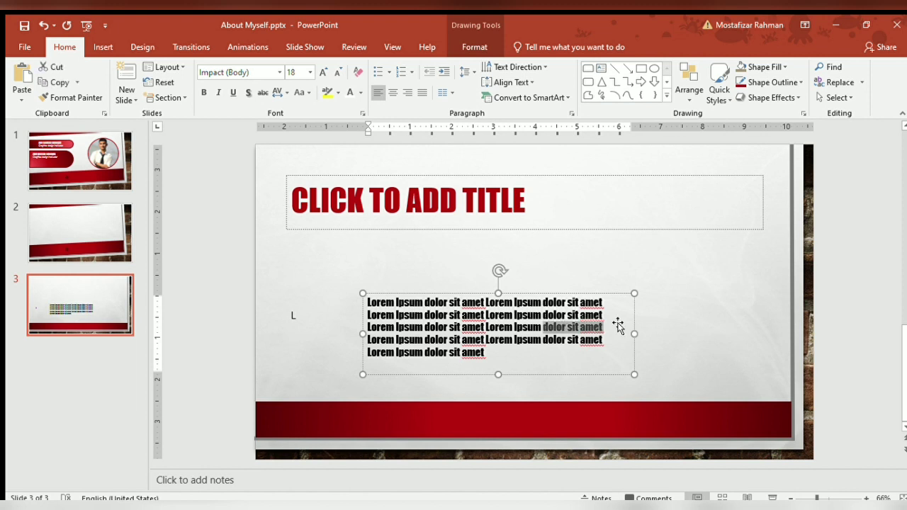
{"action": "key", "text": "BackSpace"}
{"action": "double_click", "coordinate": [591, 315]}
{"action": "key", "text": "BackSpace"}
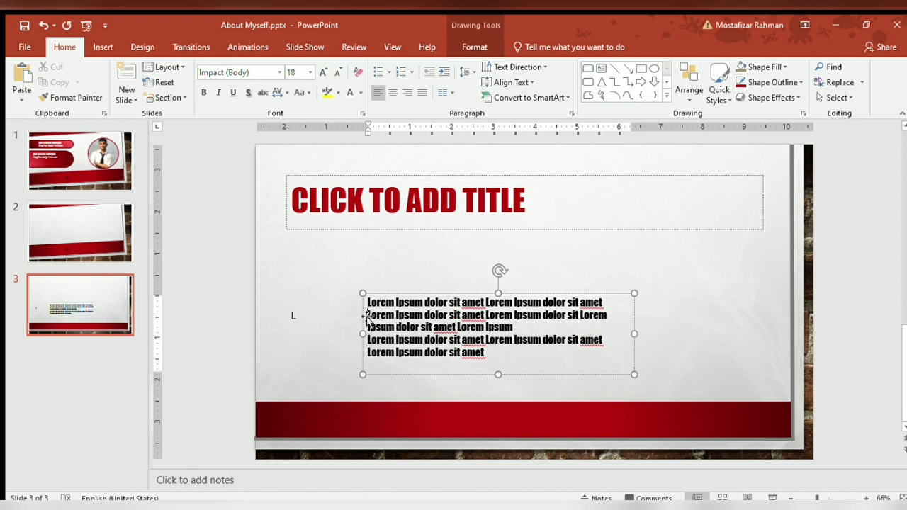
Step: Widen the paragraph box and remove the line break after 'Ipsum'
{"action": "left_click", "coordinate": [368, 314]}
{"action": "key", "text": "BackSpace"}
{"action": "key", "text": "ctrl+z"}
{"action": "left_click_drag", "start_coordinate": [634, 333], "coordinate": [682, 327]}
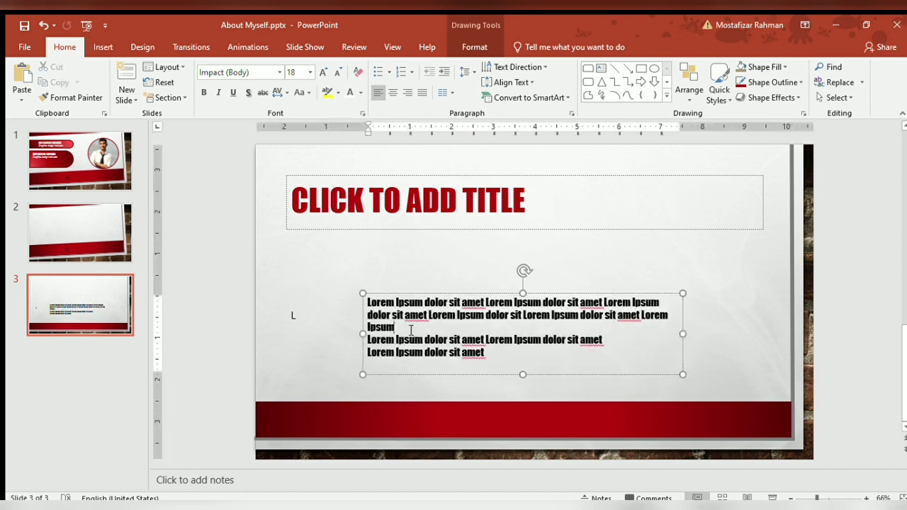
{"action": "left_click", "coordinate": [412, 330]}
{"action": "key", "text": "Delete"}
{"action": "key", "text": "Delete"}
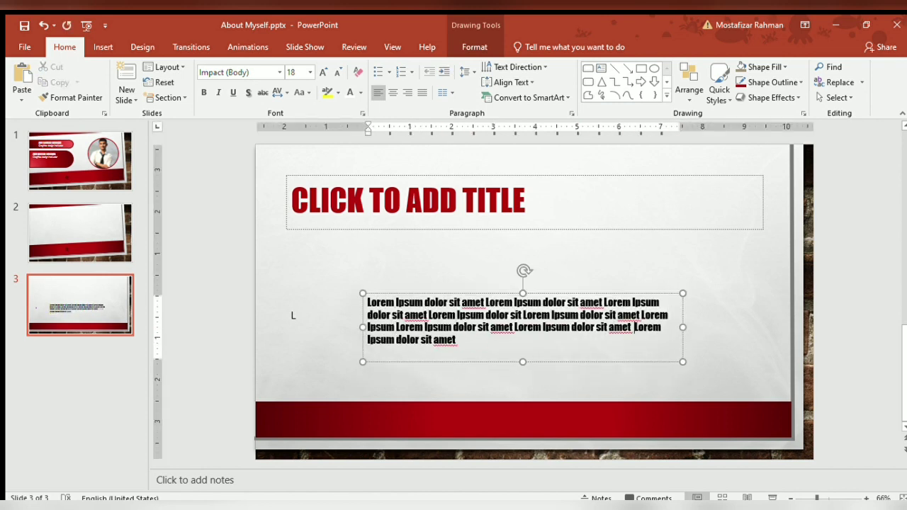
Step: Set the paragraph in Arial Narrow and delete the repeated trailing phrase
{"action": "key", "text": "ctrl+a"}
{"action": "left_click", "coordinate": [241, 72]}
{"action": "type", "text": "Arial Narrow"}
{"action": "key", "text": "Return"}
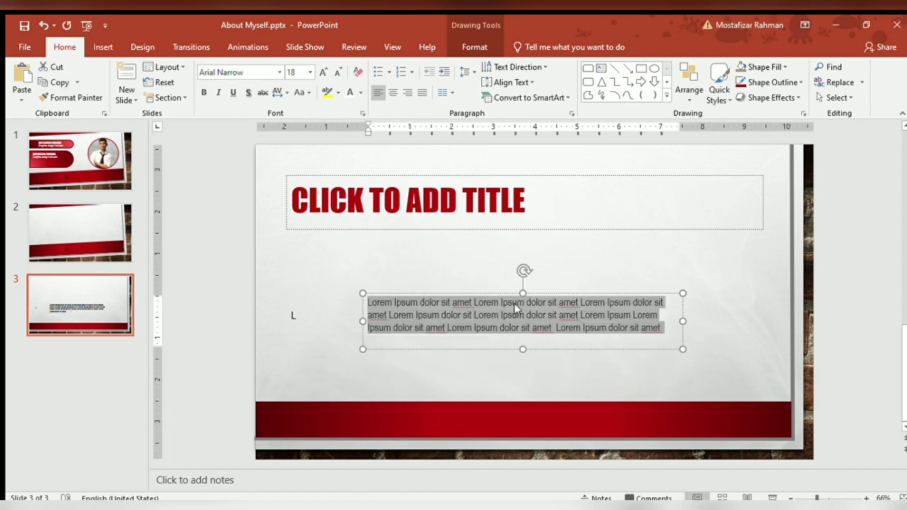
{"action": "left_click_drag", "start_coordinate": [554, 328], "coordinate": [663, 328]}
{"action": "key", "text": "BackSpace"}
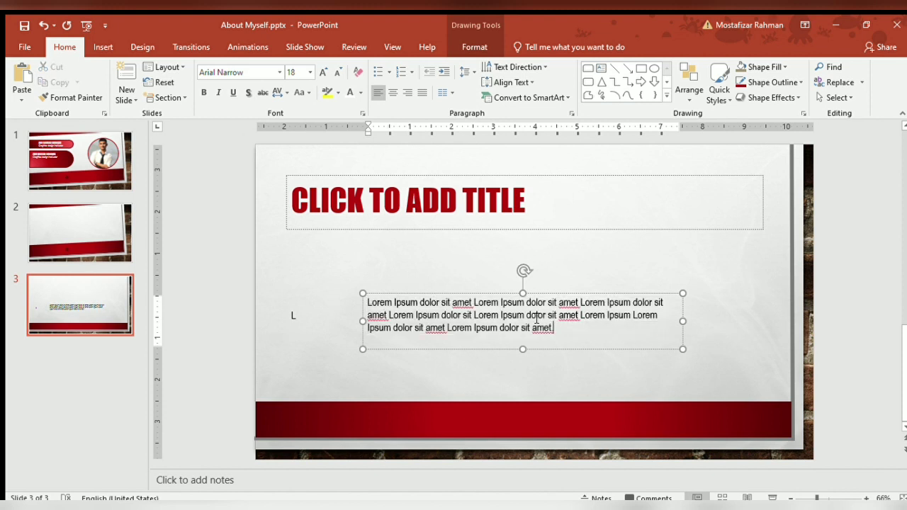
Step: Justify the paragraph and paste it into the text box on slide 1's lower banner
{"action": "left_click", "coordinate": [560, 334]}
{"action": "key", "text": "ctrl+a"}
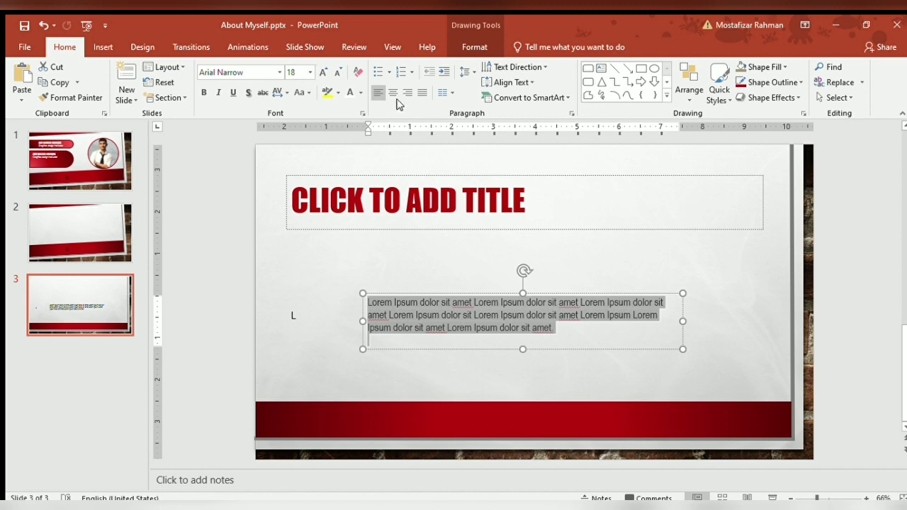
{"action": "left_click", "coordinate": [422, 93]}
{"action": "key", "text": "ctrl+c"}
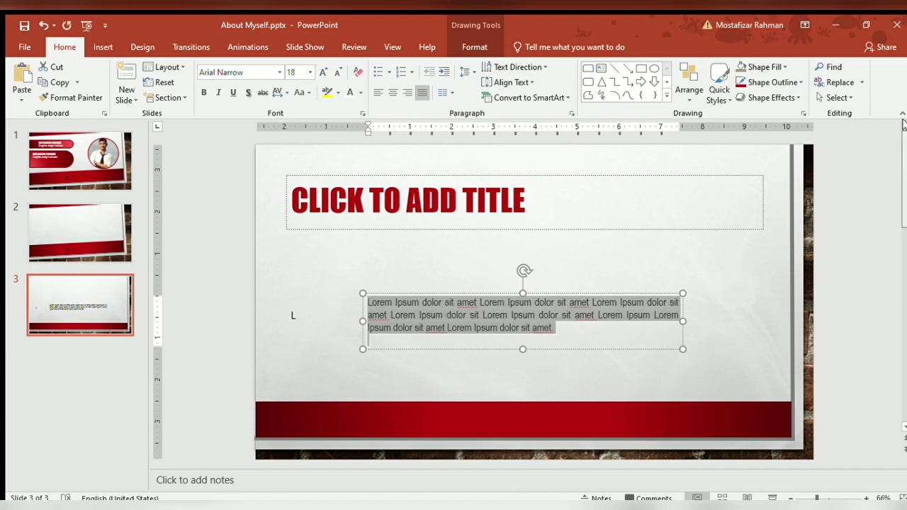
{"action": "left_click", "coordinate": [79, 161]}
{"action": "left_click", "coordinate": [321, 279]}
{"action": "key", "text": "ctrl+a"}
{"action": "key", "text": "ctrl+v"}
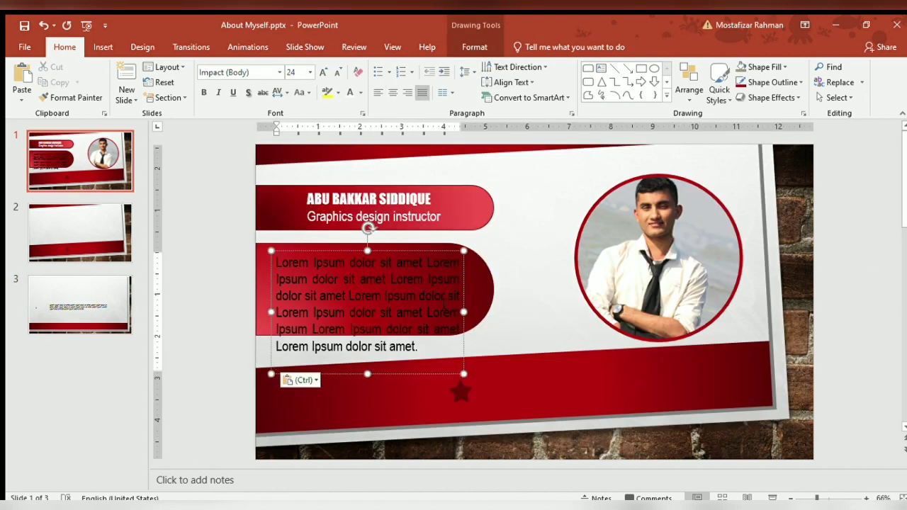
Step: Make all the pasted paragraph text white and 20-point
{"action": "key", "text": "ctrl+a"}
{"action": "left_click", "coordinate": [350, 93]}
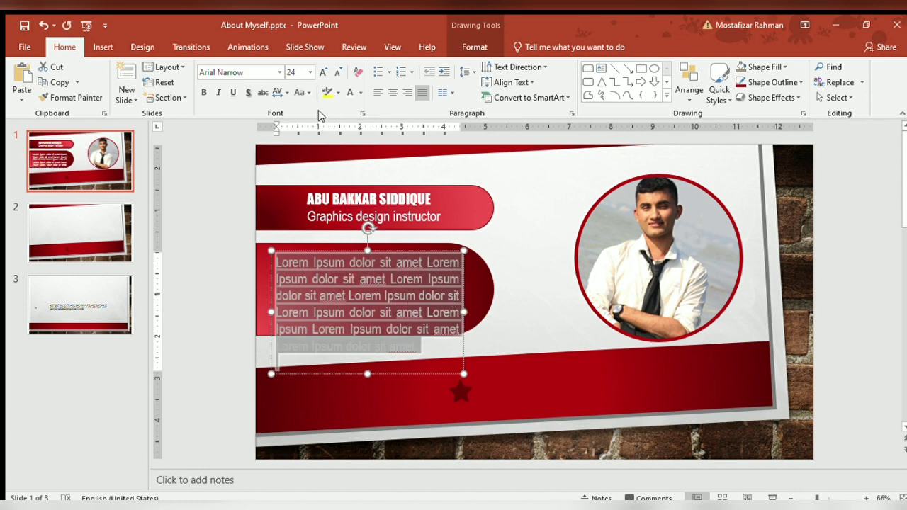
{"action": "left_click", "coordinate": [338, 72]}
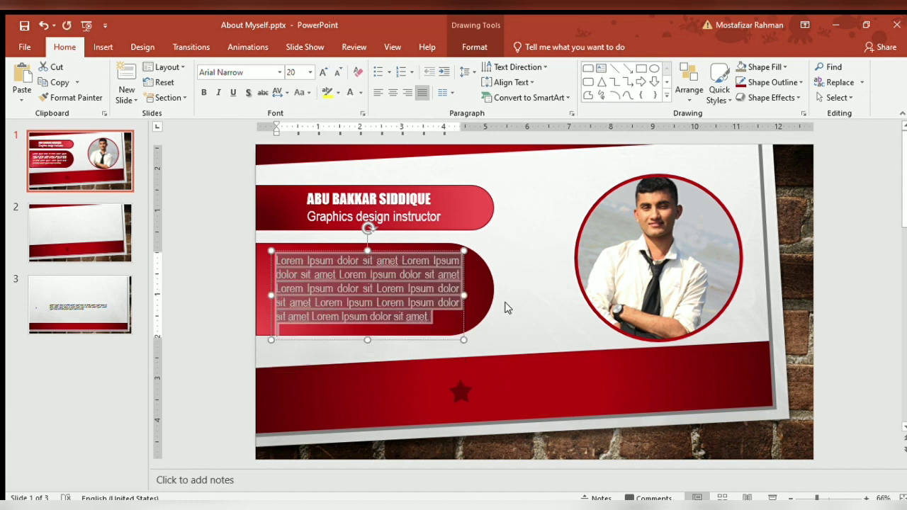
Step: Widen the paragraph box and delete the extra words so the text runs four lines
{"action": "left_click", "coordinate": [504, 306]}
{"action": "left_click", "coordinate": [380, 302]}
{"action": "left_click_drag", "start_coordinate": [466, 292], "coordinate": [475, 292]}
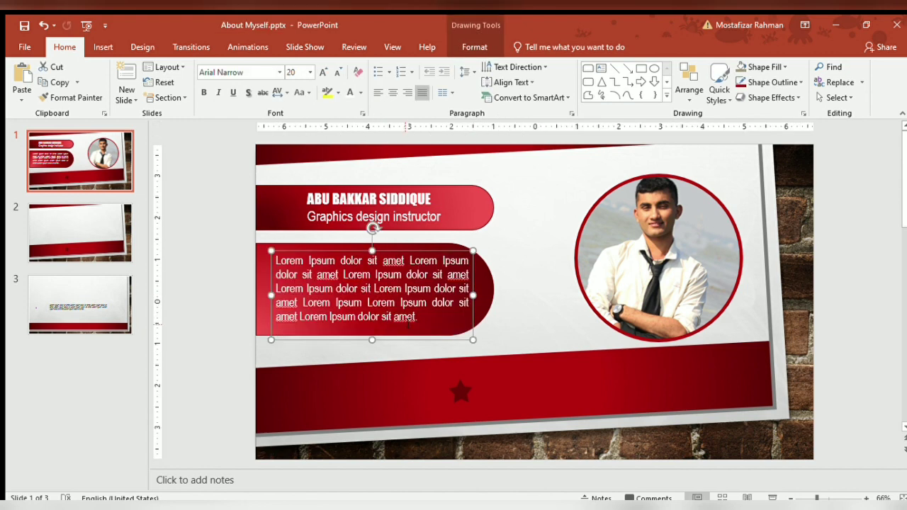
{"action": "left_click_drag", "start_coordinate": [374, 288], "coordinate": [413, 301]}
{"action": "key", "text": "Delete"}
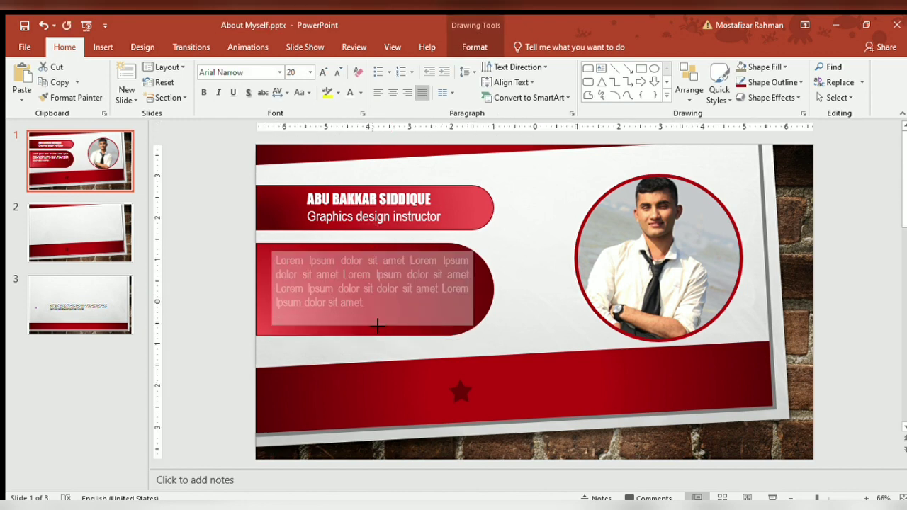
Step: Select the name-and-title banner and bring up its shape arrangement options
{"action": "left_click", "coordinate": [374, 325]}
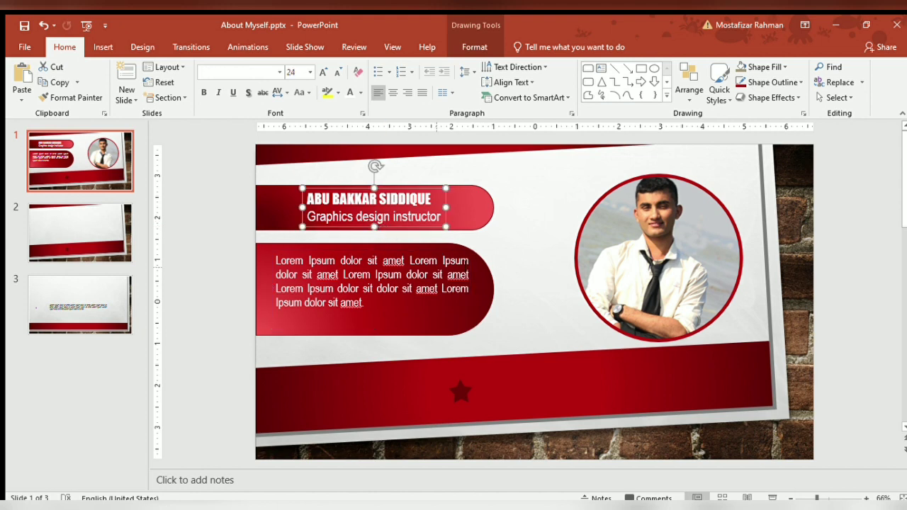
{"action": "left_click", "coordinate": [486, 213]}
{"action": "left_click", "coordinate": [496, 50]}
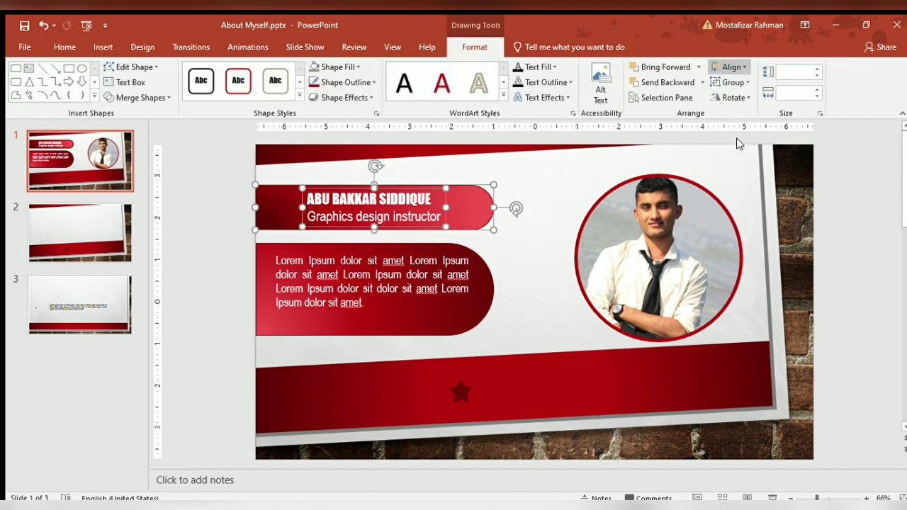
Step: Left-align the name and job title with their red banner, nudged slightly right
{"action": "left_click", "coordinate": [730, 81]}
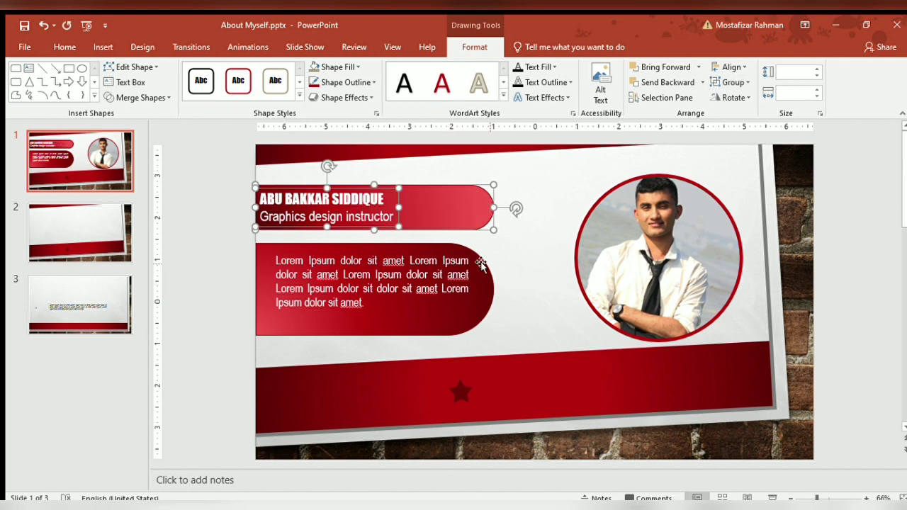
{"action": "left_click", "coordinate": [346, 216]}
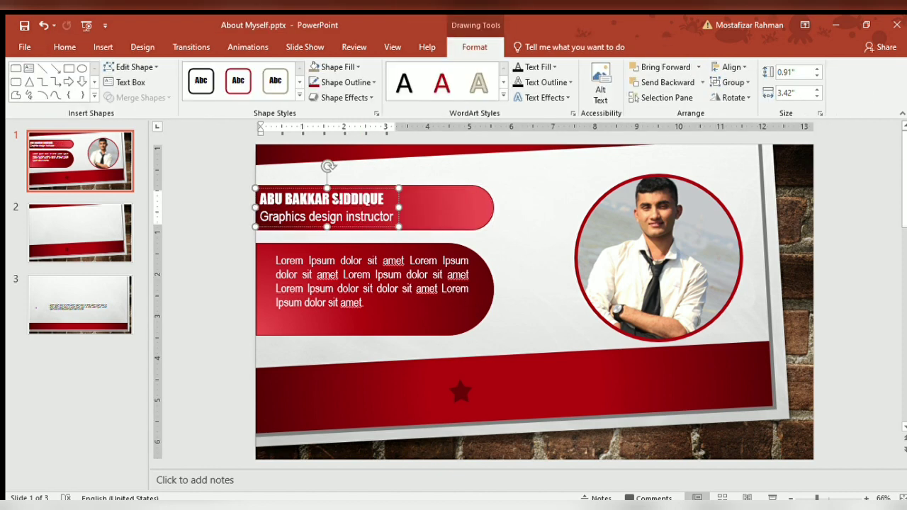
{"action": "left_click_drag", "start_coordinate": [340, 227], "coordinate": [357, 228]}
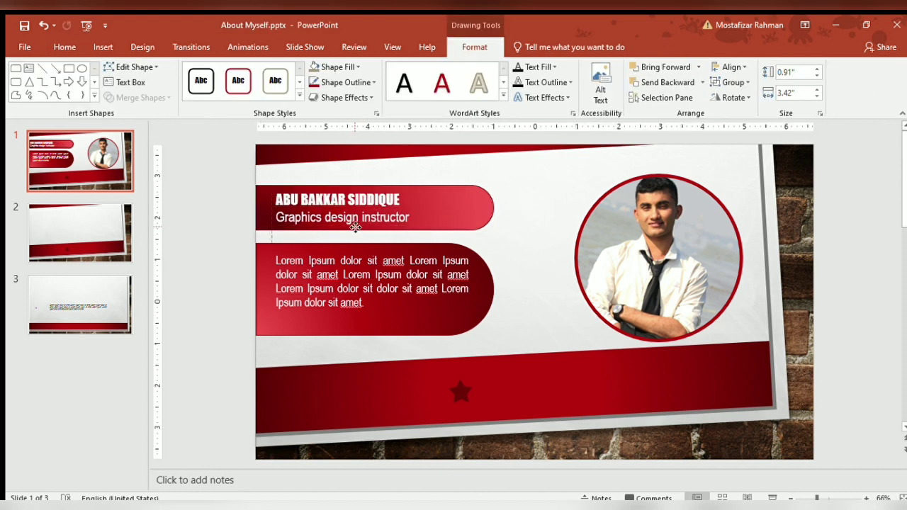
{"action": "left_click", "coordinate": [445, 220], "text": "shift"}
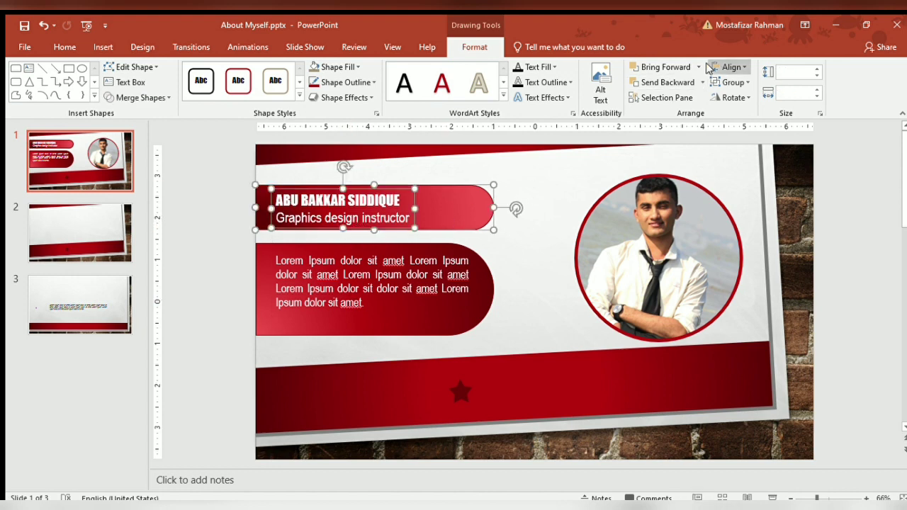
{"action": "left_click", "coordinate": [526, 270]}
Step: Centre the paragraph text box vertically on the second red banner
{"action": "left_click", "coordinate": [364, 303]}
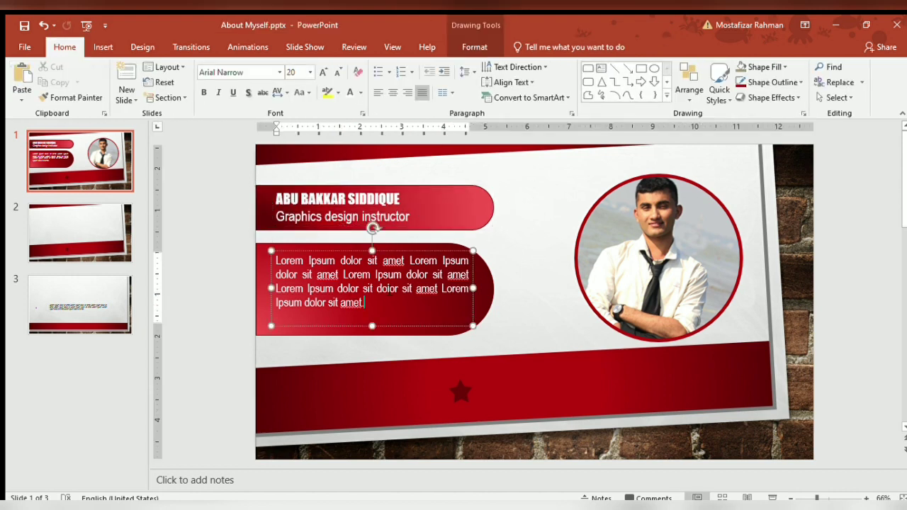
{"action": "mouse_move", "coordinate": [356, 249]}
{"action": "left_mouse_down"}
{"action": "mouse_move", "coordinate": [346, 251]}
{"action": "mouse_move", "coordinate": [356, 250]}
{"action": "left_mouse_up"}
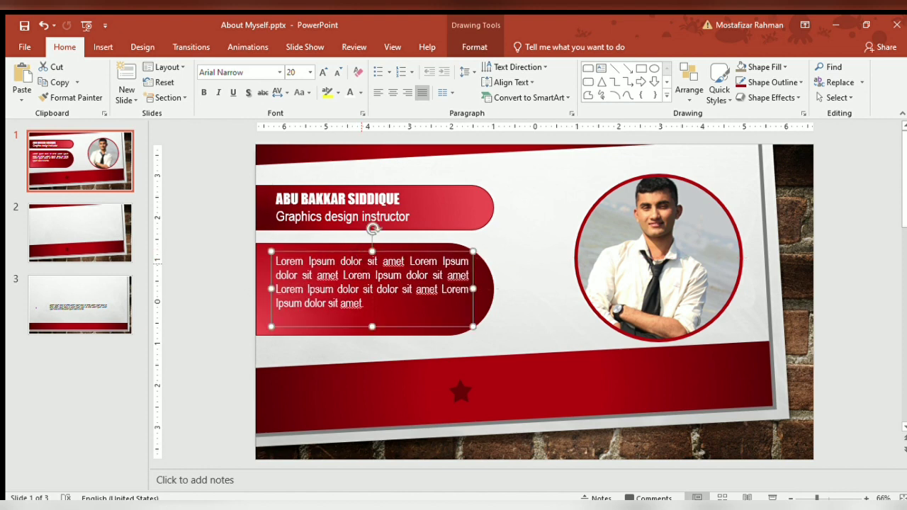
{"action": "left_click", "coordinate": [474, 47]}
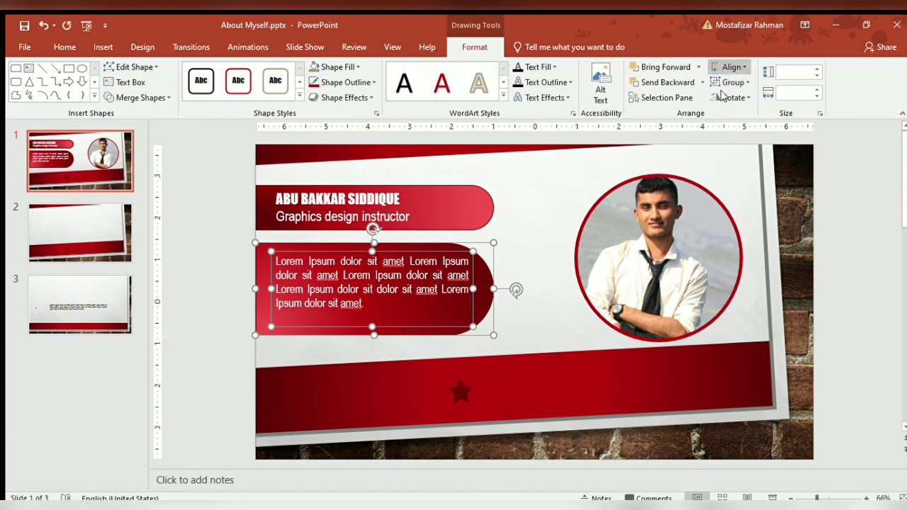
{"action": "left_click", "coordinate": [507, 311]}
{"action": "left_click", "coordinate": [364, 303]}
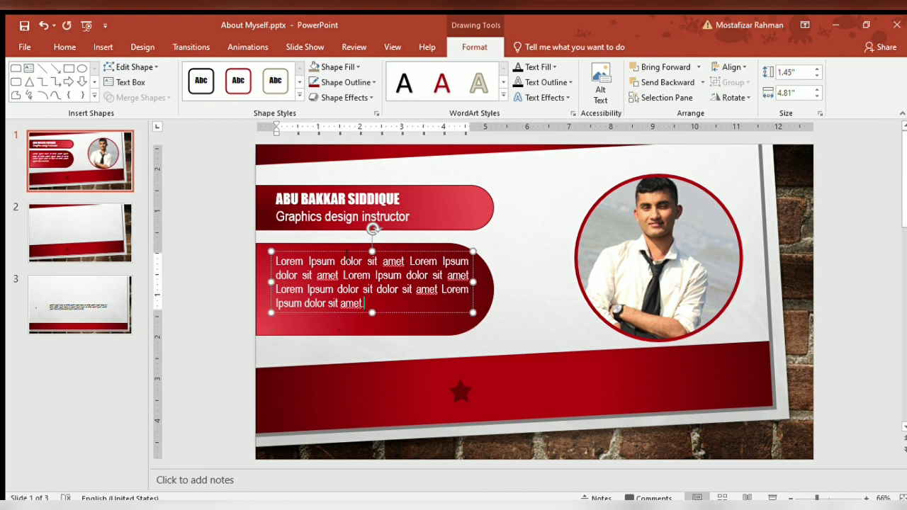
{"action": "left_click", "coordinate": [380, 323], "text": "shift"}
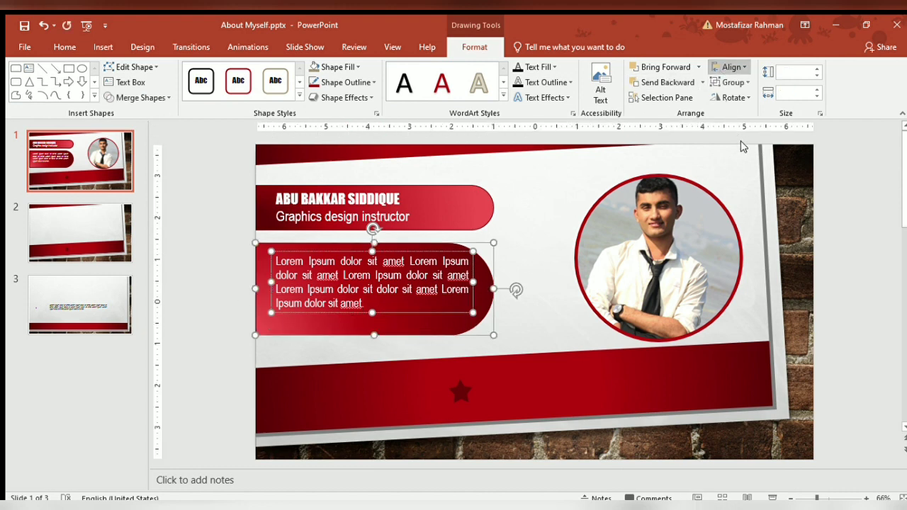
{"action": "left_click", "coordinate": [388, 357]}
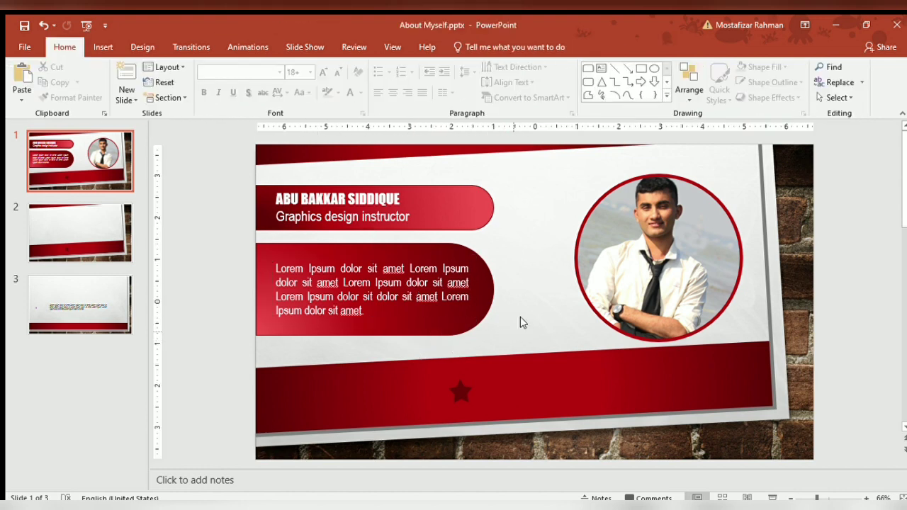
Step: Shrink the circular photo to about 3.44 inches square and move it left, nearer the banners
{"action": "left_click", "coordinate": [730, 329]}
{"action": "mouse_move", "coordinate": [741, 340]}
{"action": "left_mouse_down"}
{"action": "mouse_move", "coordinate": [719, 319]}
{"action": "mouse_move", "coordinate": [700, 331]}
{"action": "mouse_move", "coordinate": [705, 335]}
{"action": "left_mouse_up"}
{"action": "left_click", "coordinate": [724, 349]}
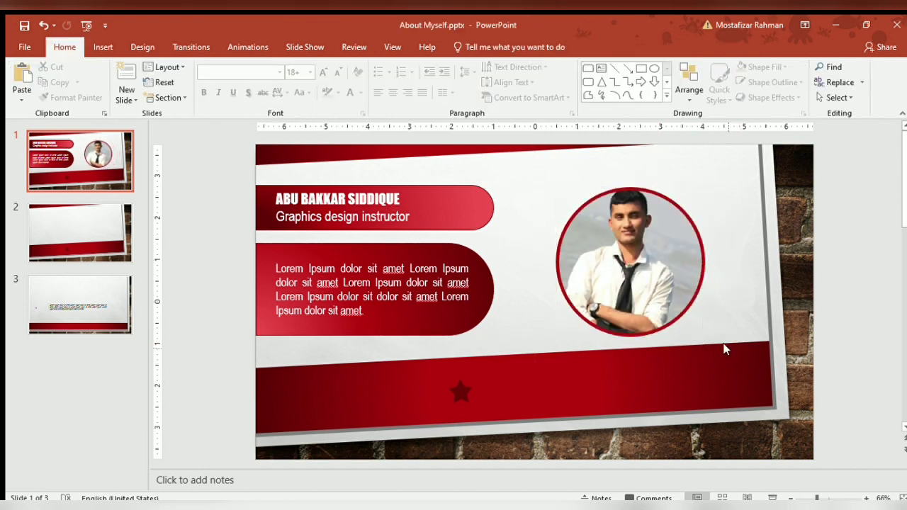